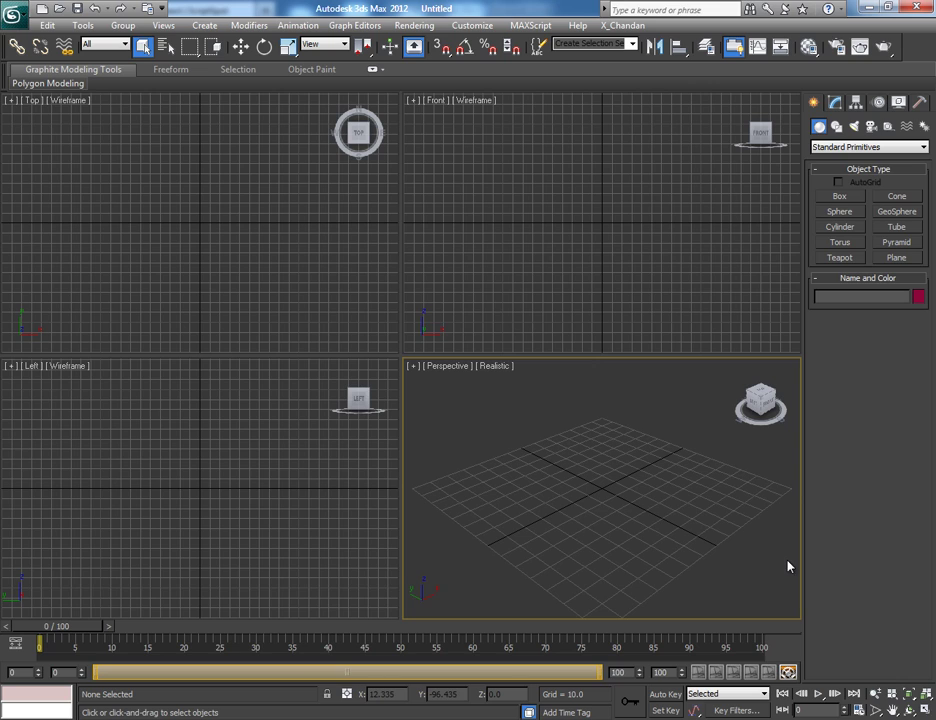
Orbit the Perspective view to tilt it slightly
alt+middle_drag(656, 526, 656, 503)
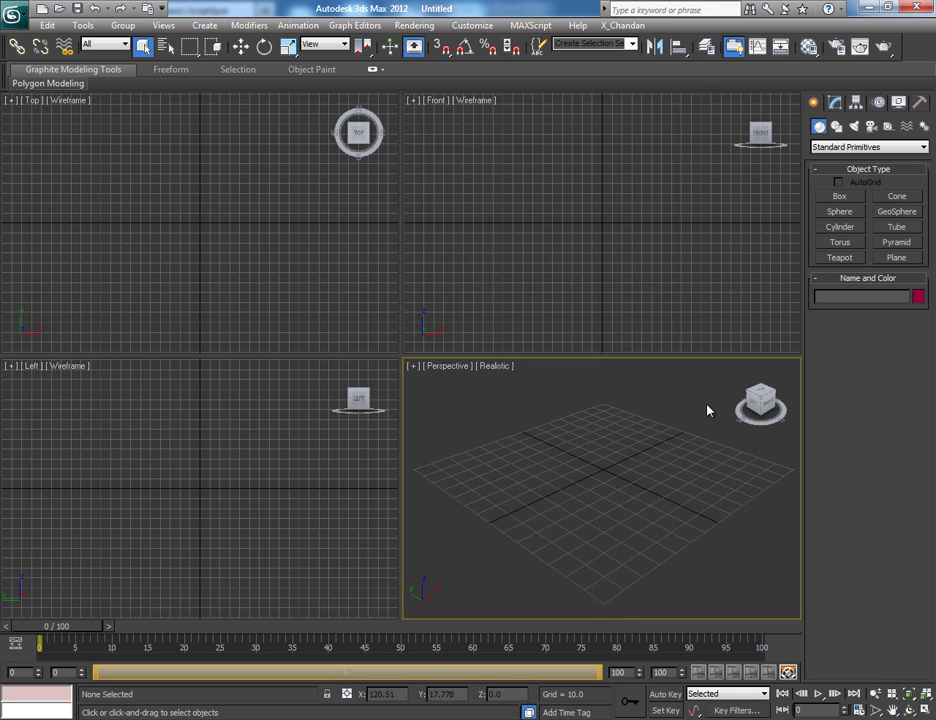
Start the Bones tool from Systems and maximize the Front viewport
click(924, 126)
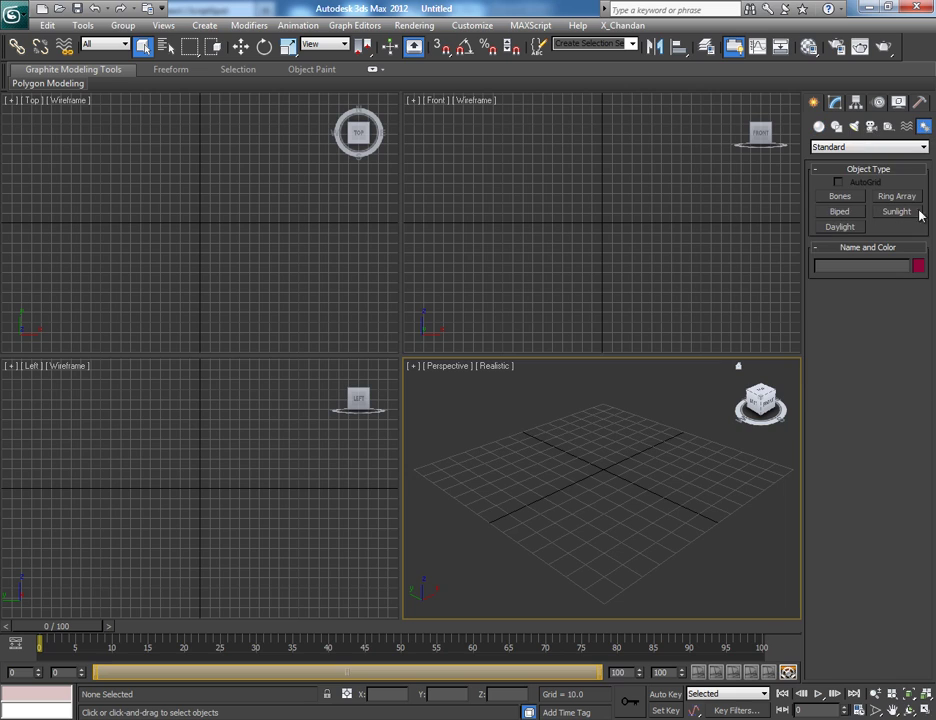
click(840, 196)
key(alt+w)
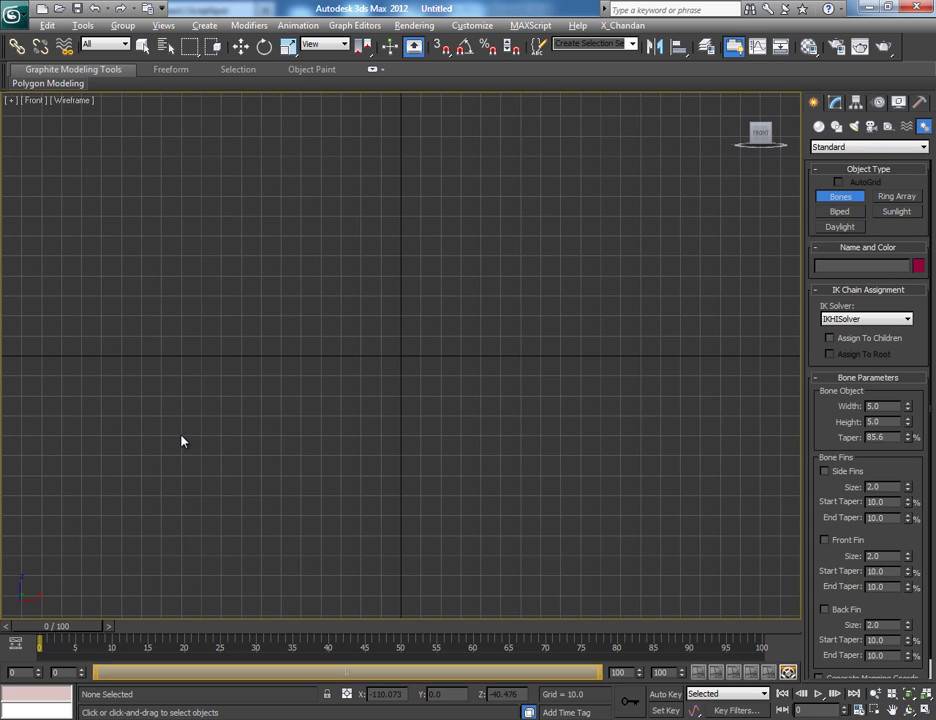
Draw three zigzag bones from lower left up to top centre and down right, adding the end bone
click(89, 452)
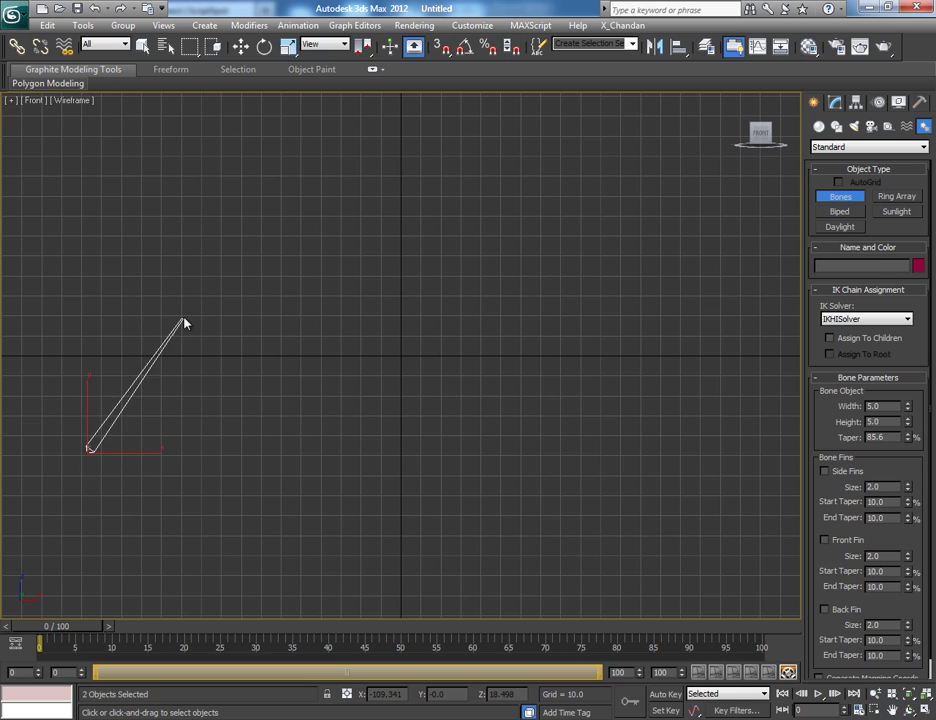
click(187, 327)
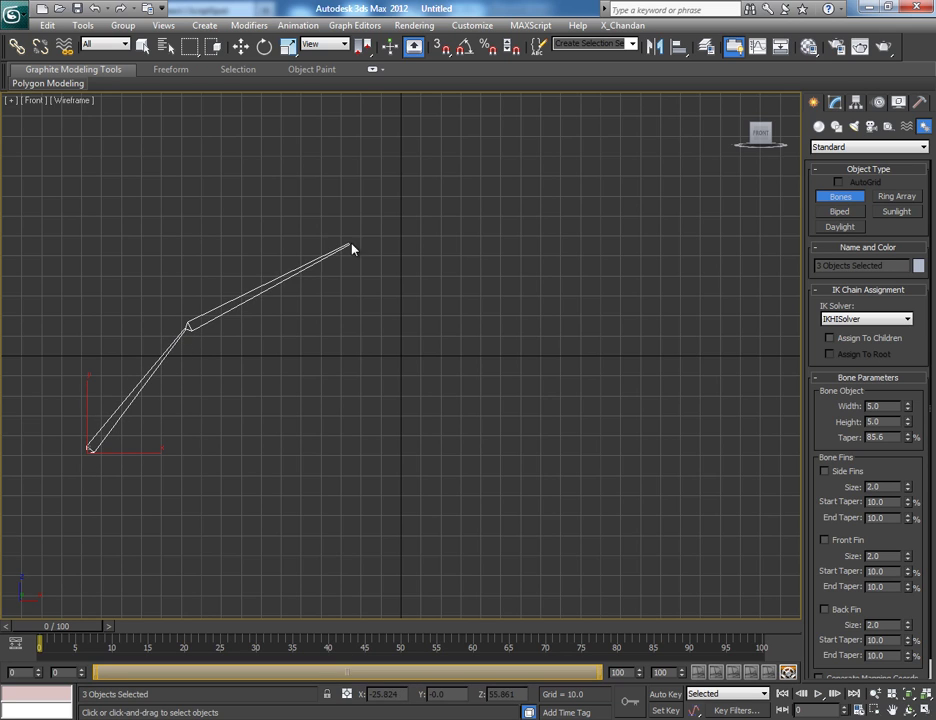
click(418, 242)
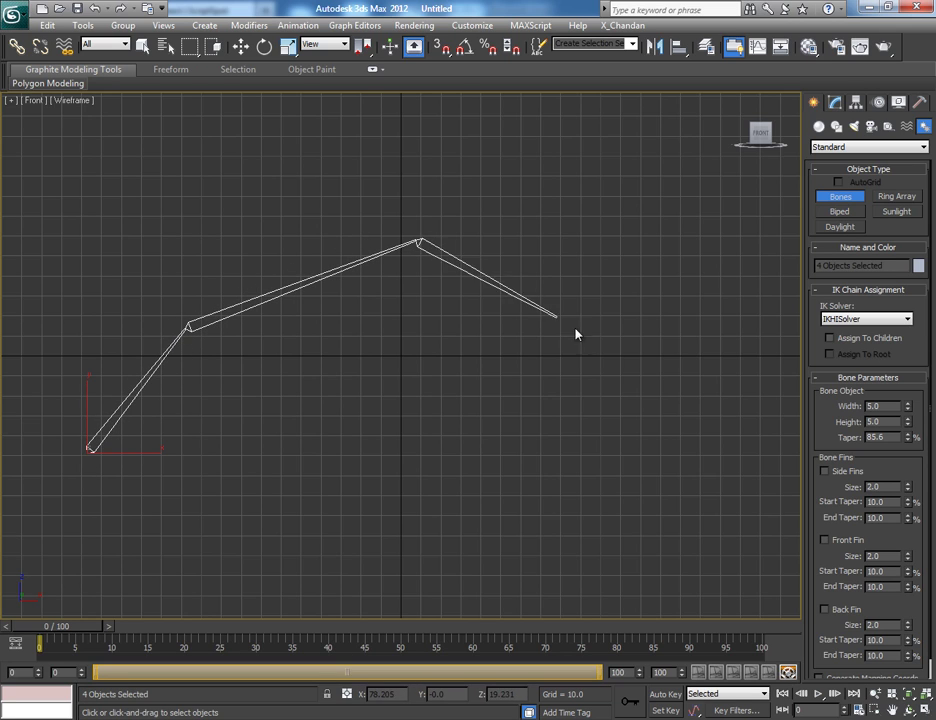
click(583, 448)
right_click(583, 448)
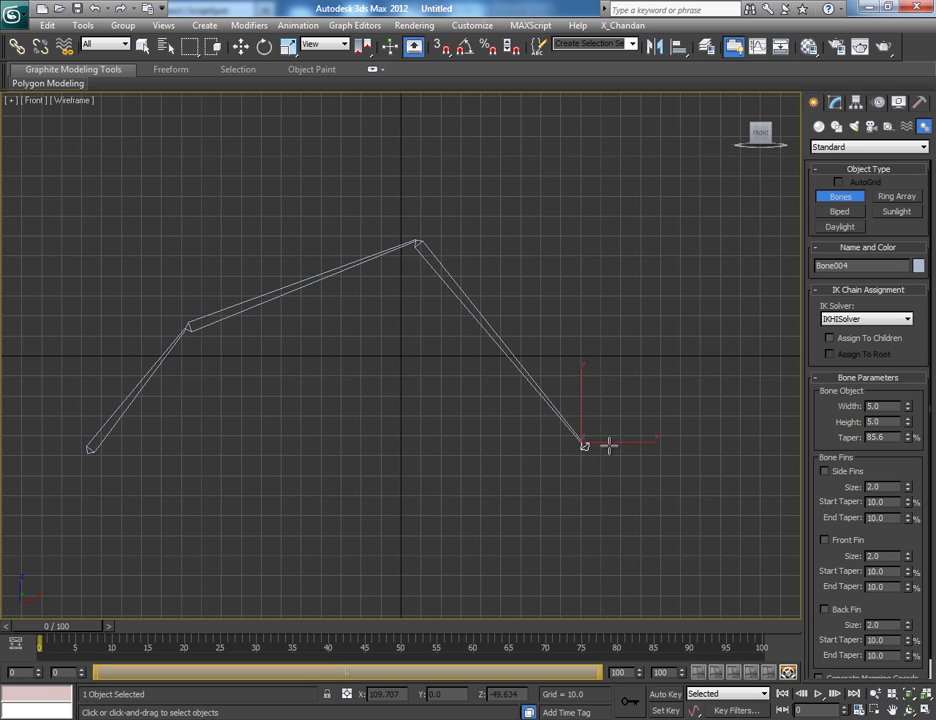
Apply an HI Solver IK chain from Bone001 to the last bone
click(241, 46)
click(113, 432)
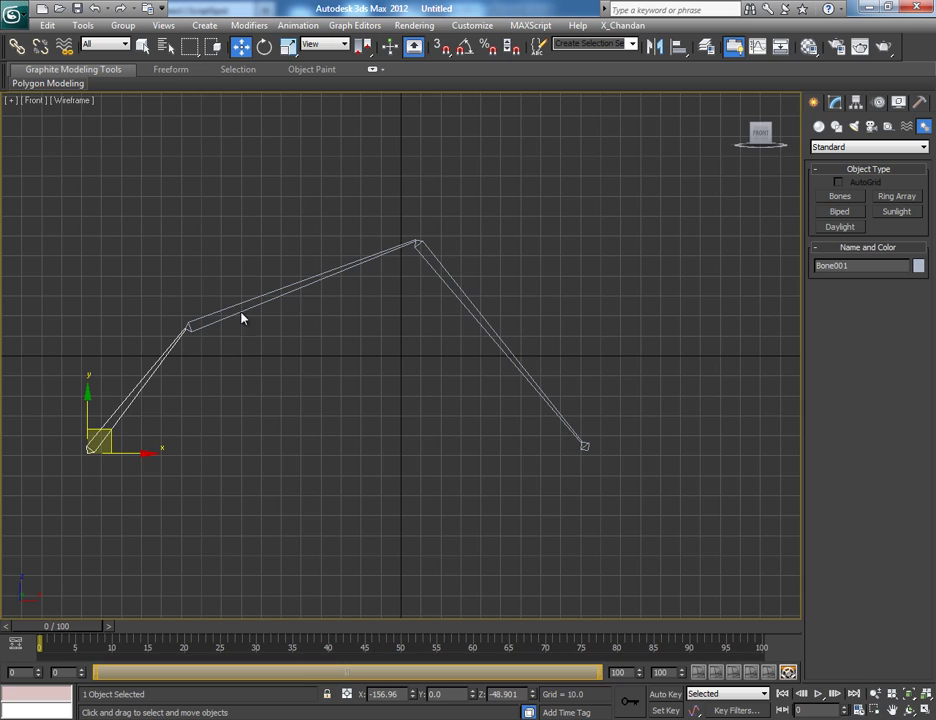
click(298, 25)
mouse_move(420, 84)
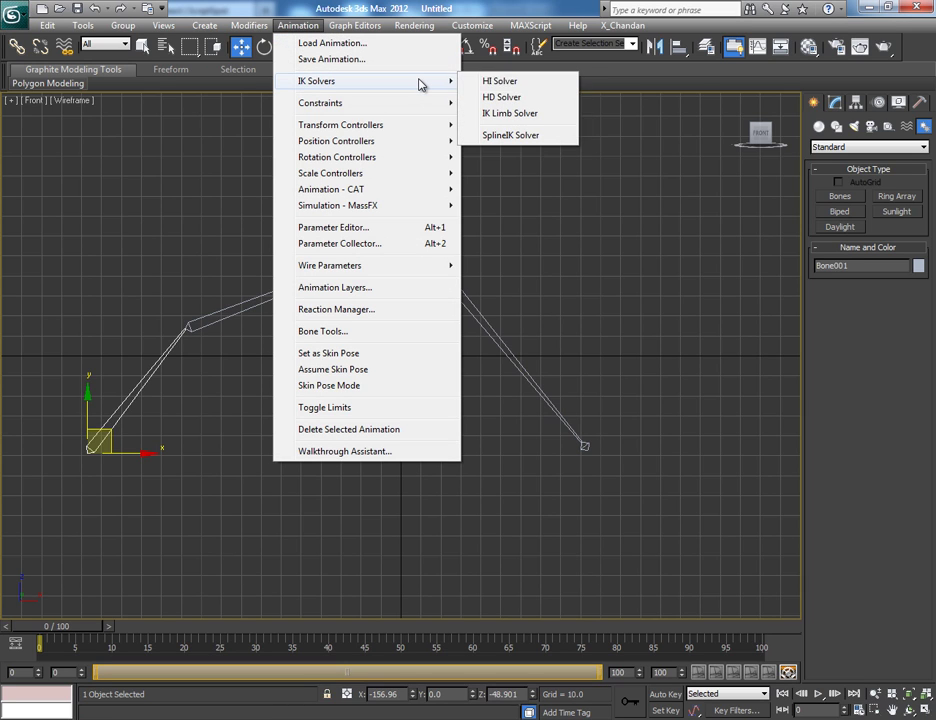
click(497, 83)
click(585, 447)
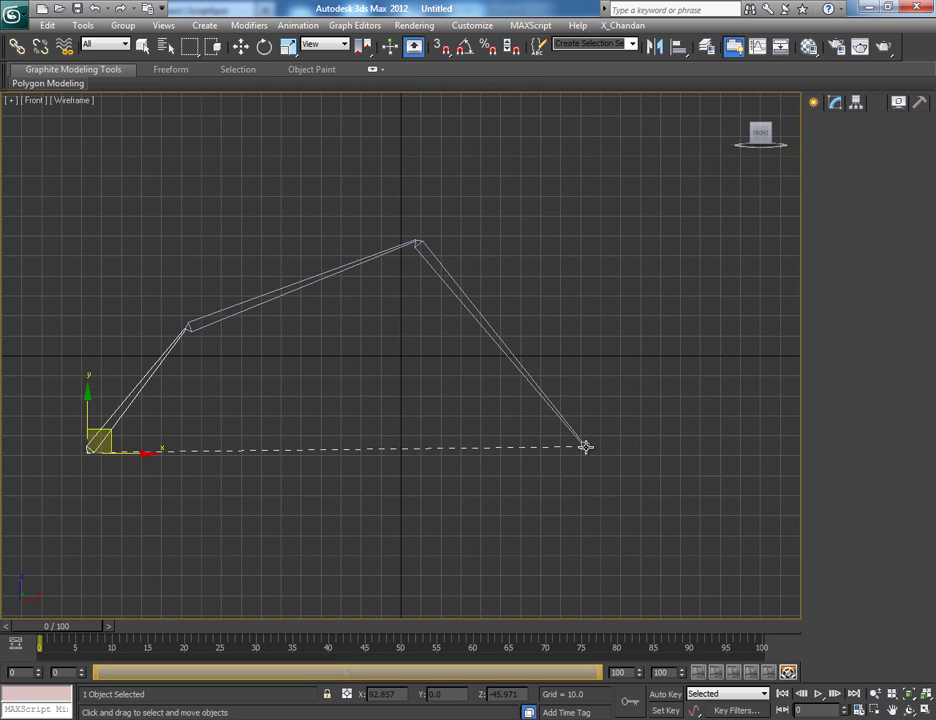
Drag the IK goal up, then right until the chain straightens
mouse_move(585, 445)
mouse_down()
mouse_move(459, 400)
mouse_move(174, 415)
mouse_move(675, 393)
mouse_move(451, 379)
mouse_move(478, 378)
mouse_move(593, 430)
mouse_up()
scroll(702, 391, down, 3)
drag(498, 395, 569, 378)
Scale Bone003 to 391% along its length
click(400, 328)
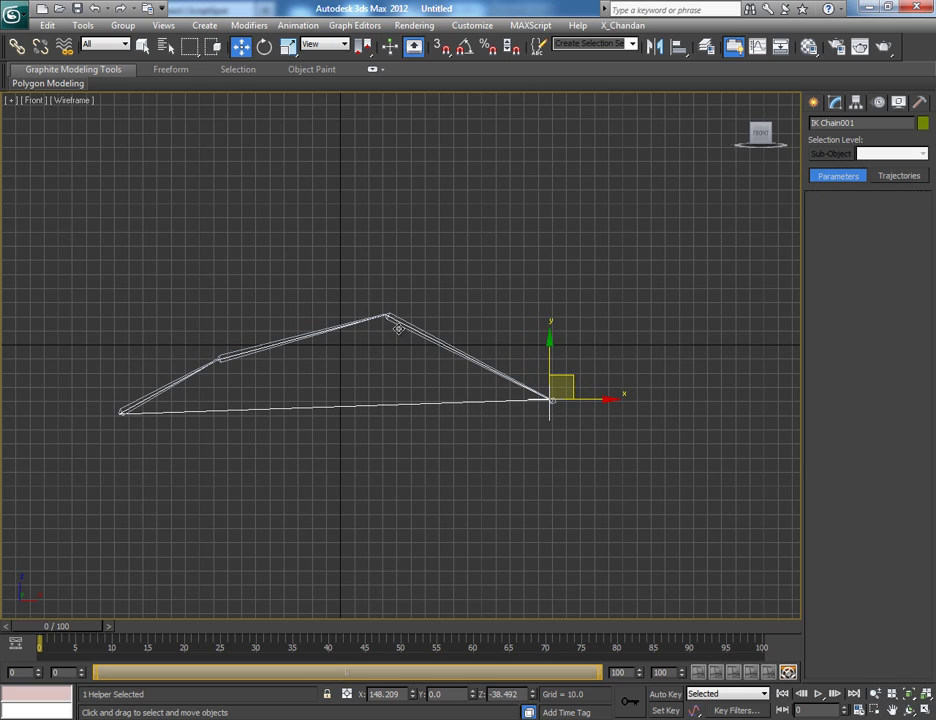
key(r)
drag(457, 328, 570, 406)
Recreate the IK chain on the end bone, nudge its goal, then go to the script's download page
click(552, 388)
key(w)
key(ctrl+z)
key(ctrl+z)
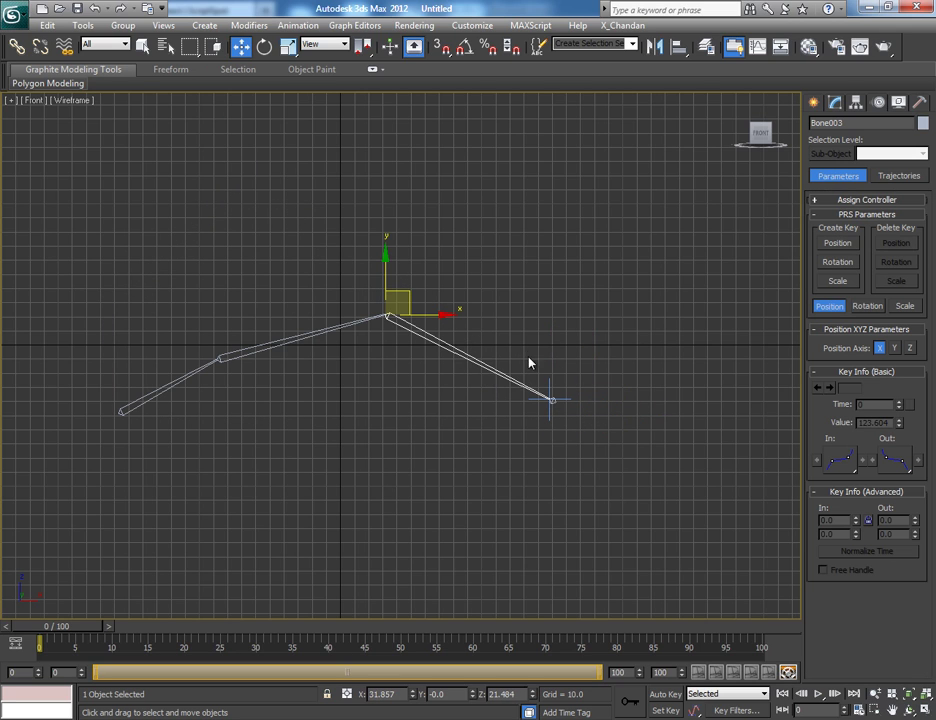
key(ctrl+y)
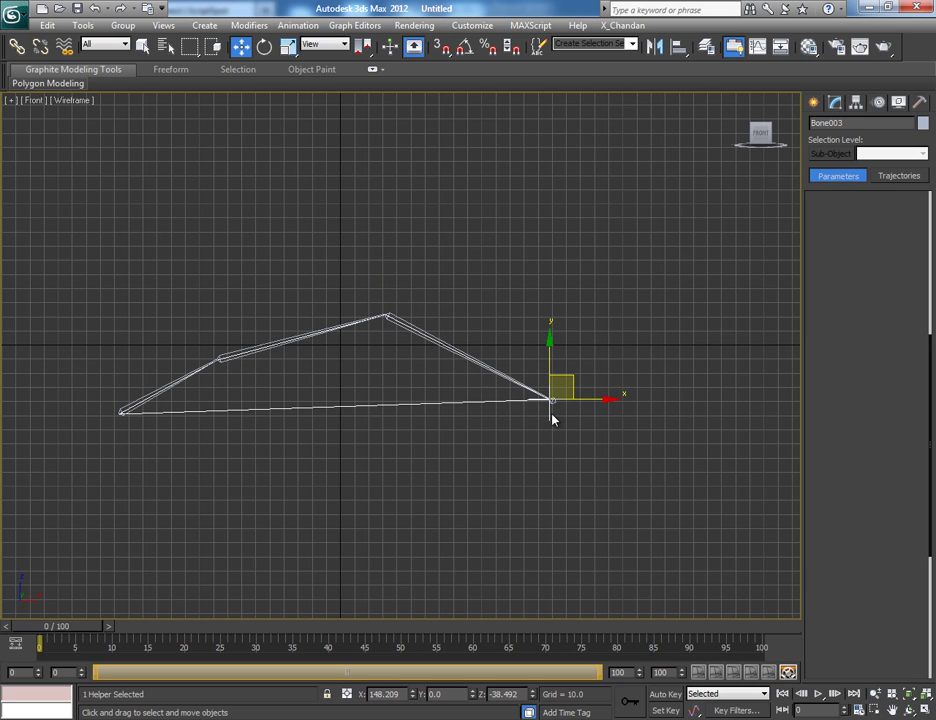
mouse_move(572, 378)
mouse_down()
mouse_move(451, 378)
mouse_move(589, 374)
mouse_up()
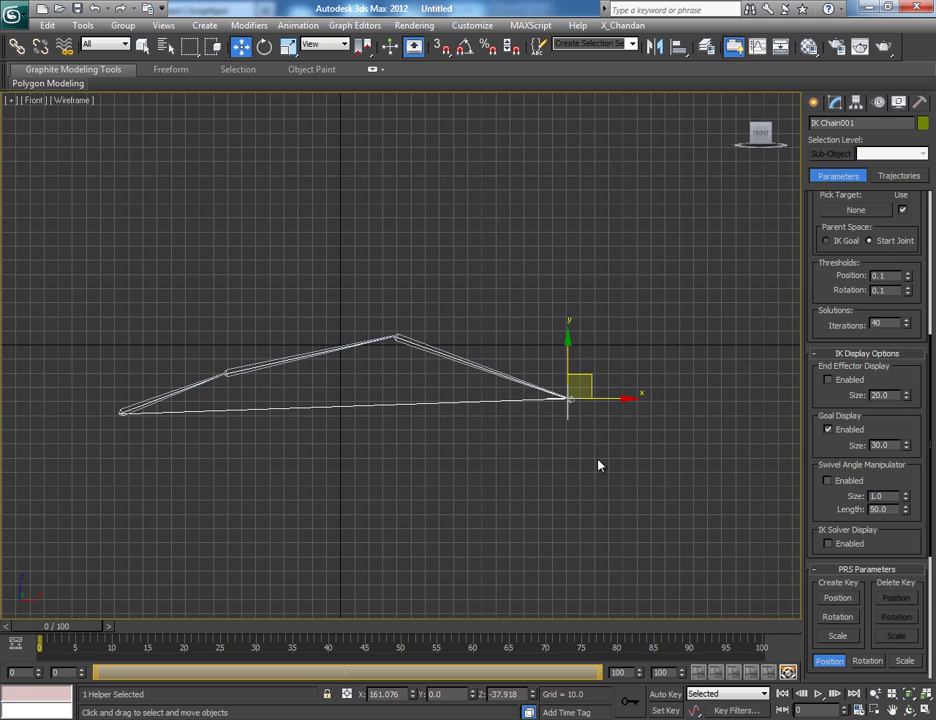
key(alt+Tab)
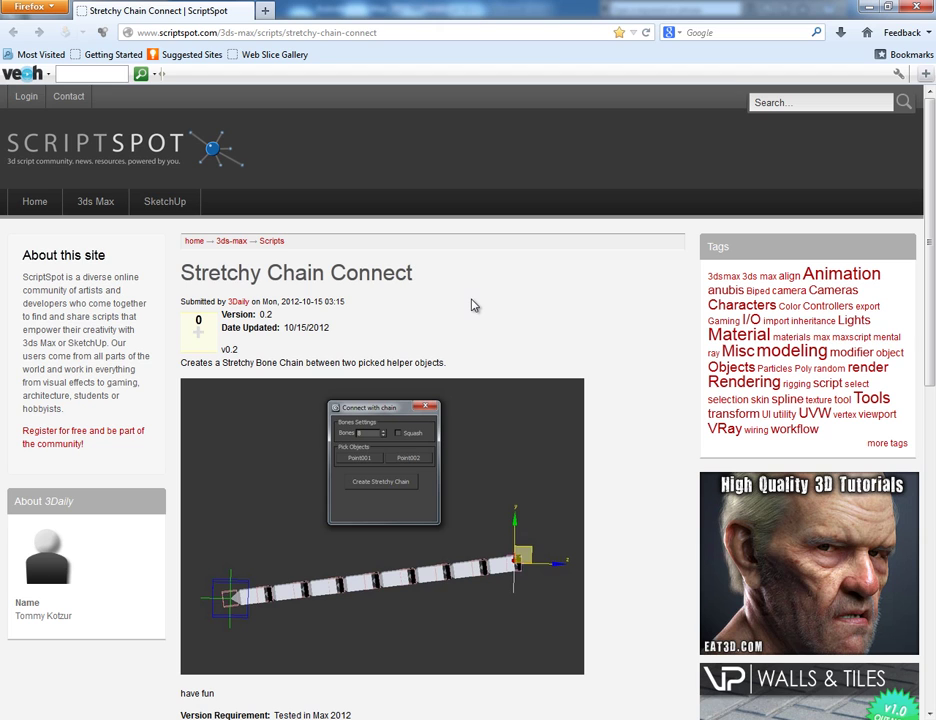
scroll(474, 305, down, 5)
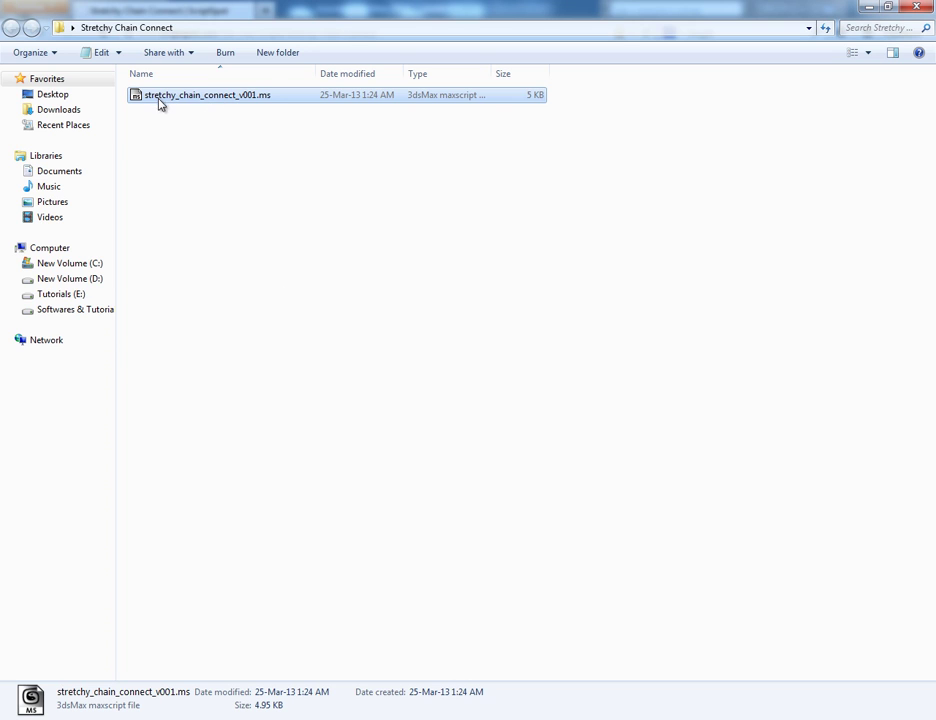
Drop stretchy_chain_connect_v001.ms into 3ds Max to run it and open Connect with chain
drag(158, 97, 78, 120)
click(522, 26)
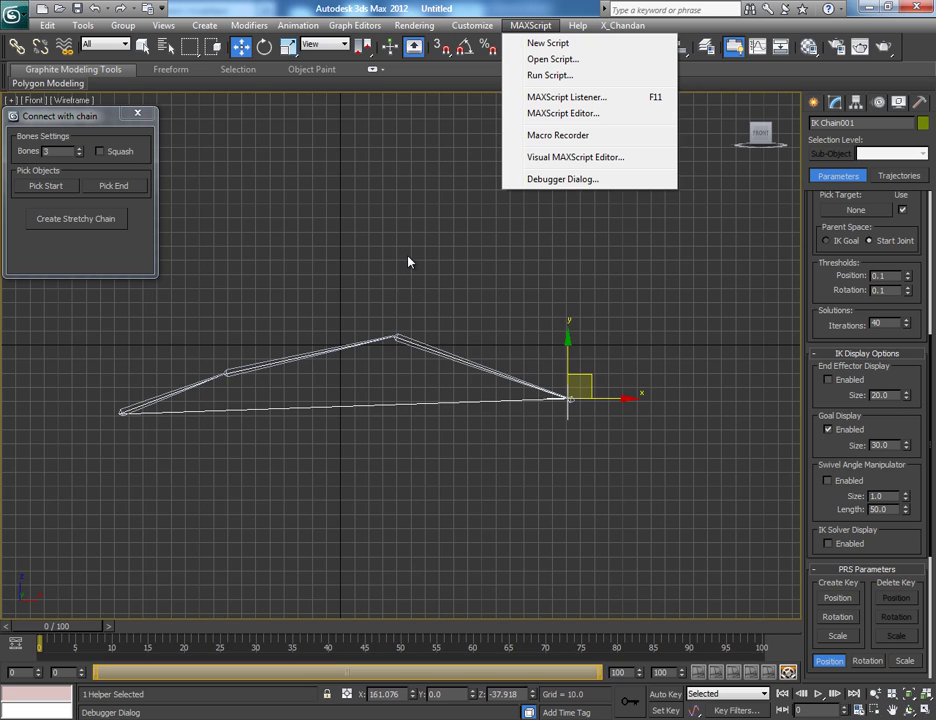
Deselect everything, pan the chain lower in the Front view, and move the dialog down-right
click(394, 201)
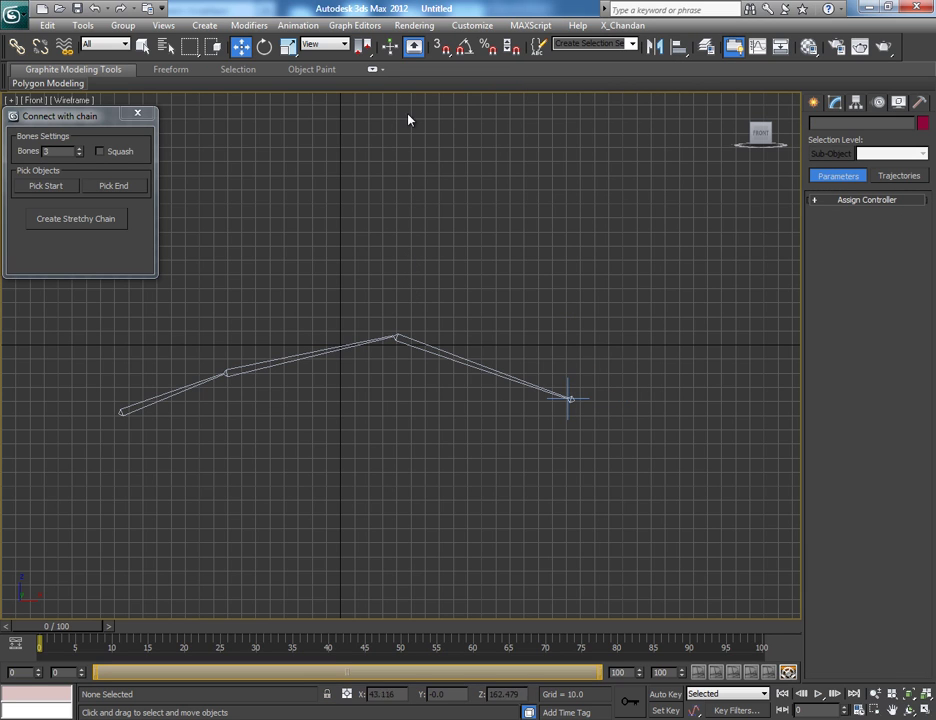
middle_drag(341, 258, 404, 322)
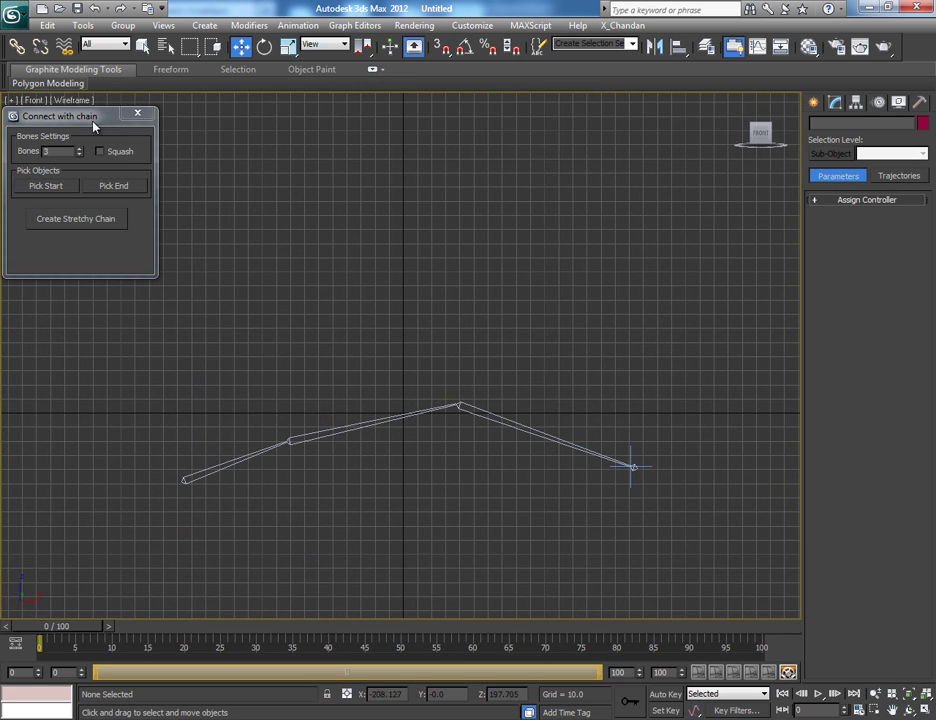
drag(80, 118, 117, 128)
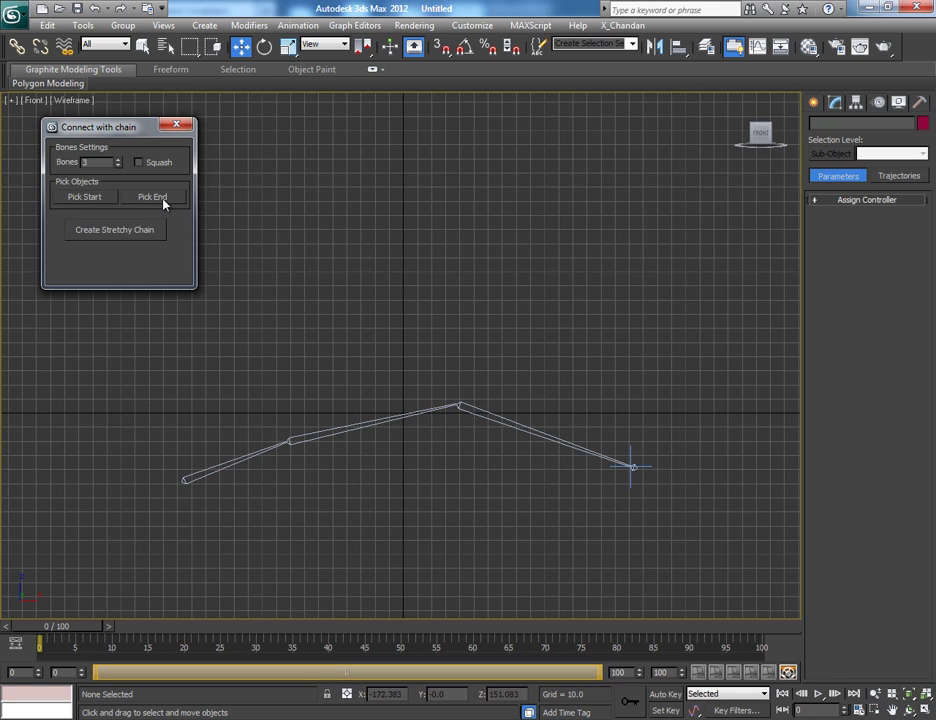
Place two Point helpers, Point001 on the left and Point002 on the right
click(814, 102)
click(921, 126)
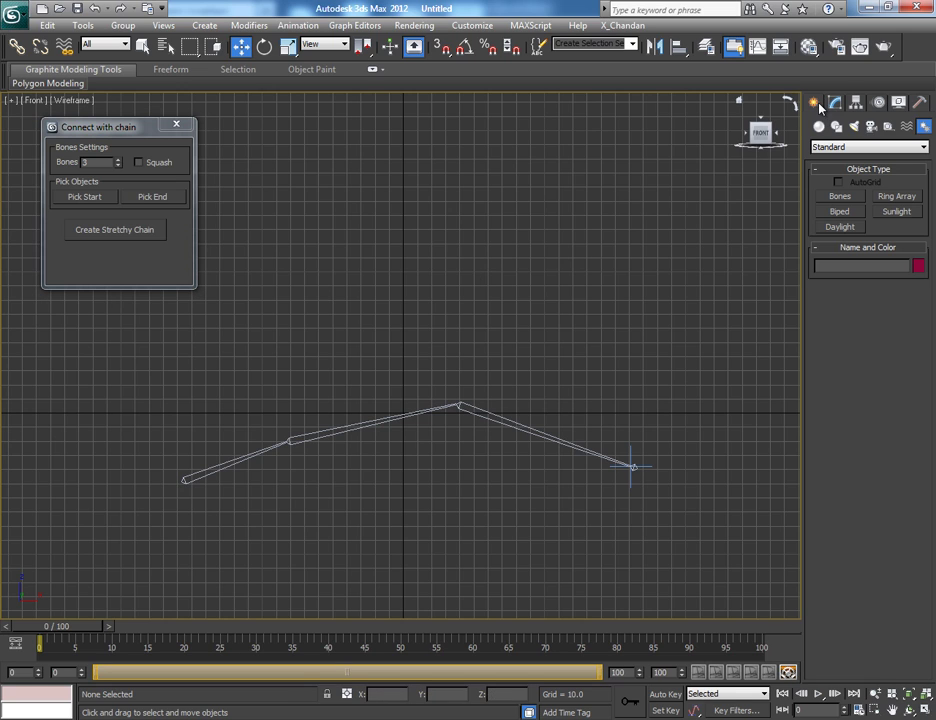
click(888, 126)
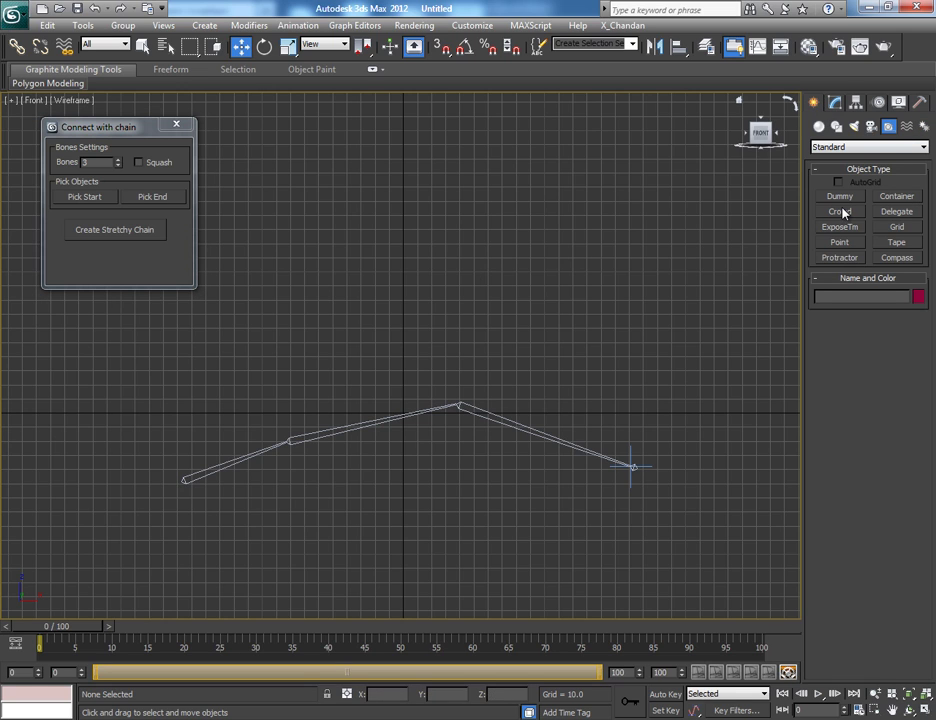
click(833, 245)
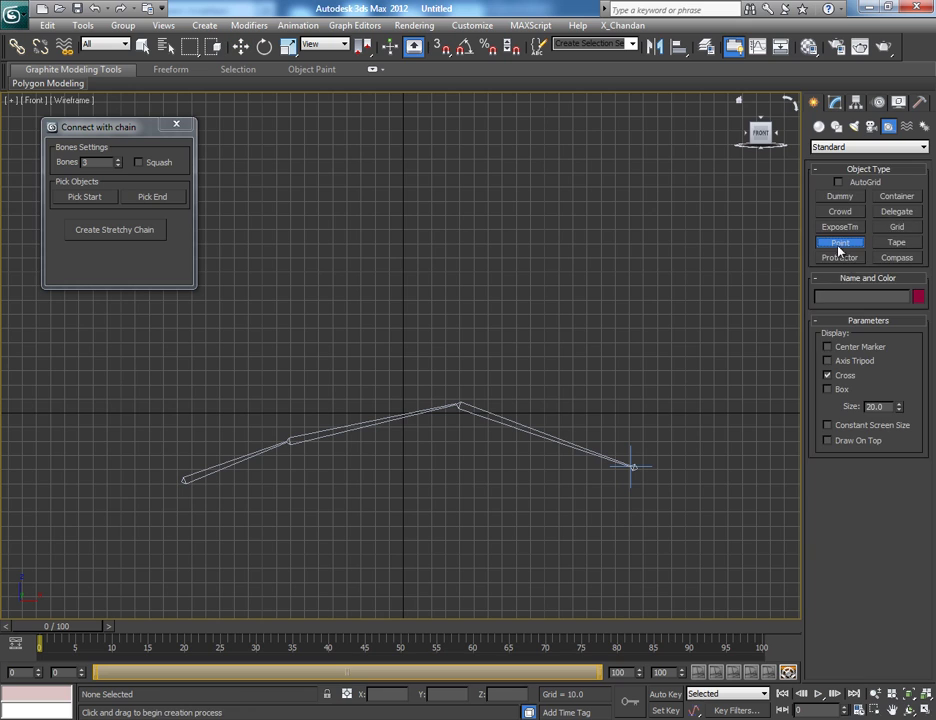
middle_drag(308, 285, 416, 285)
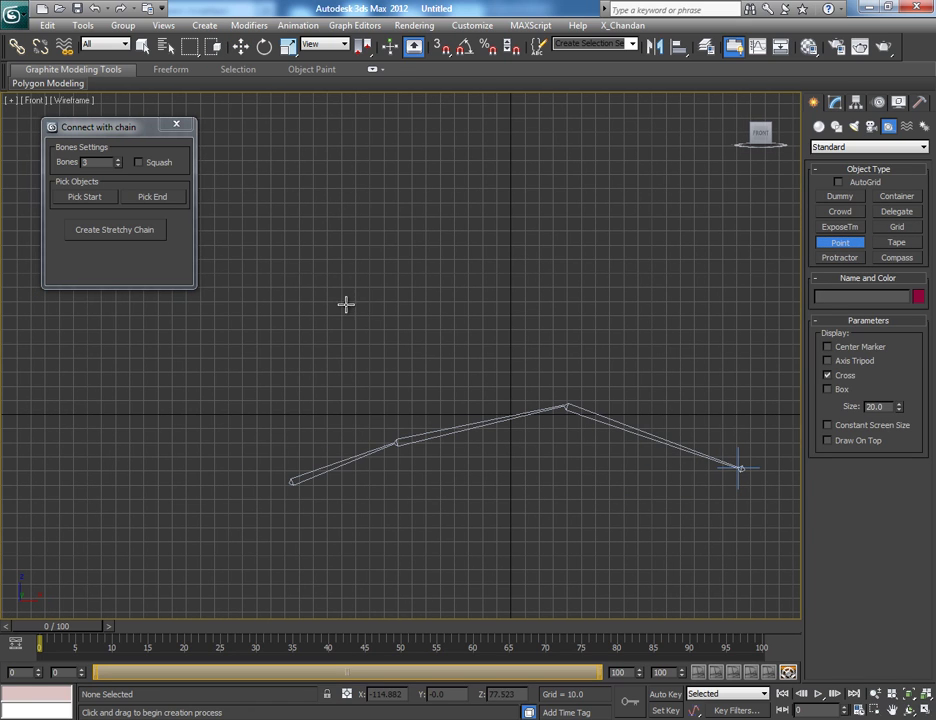
click(286, 295)
click(734, 298)
right_click(104, 291)
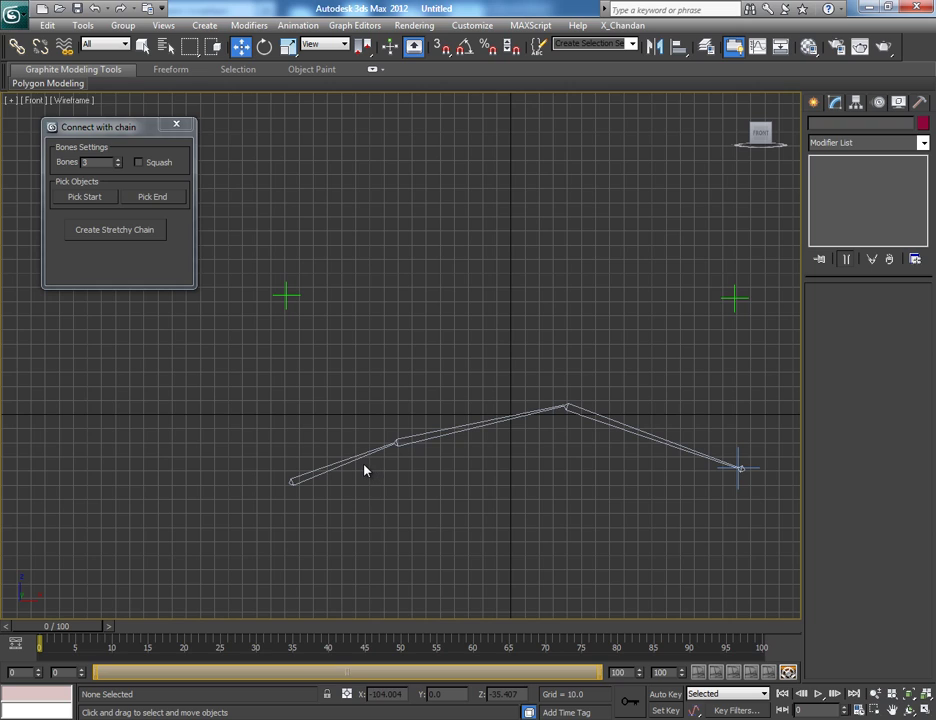
Set the Connect with chain Bones spinner to 3
click(118, 160)
click(118, 160)
click(119, 160)
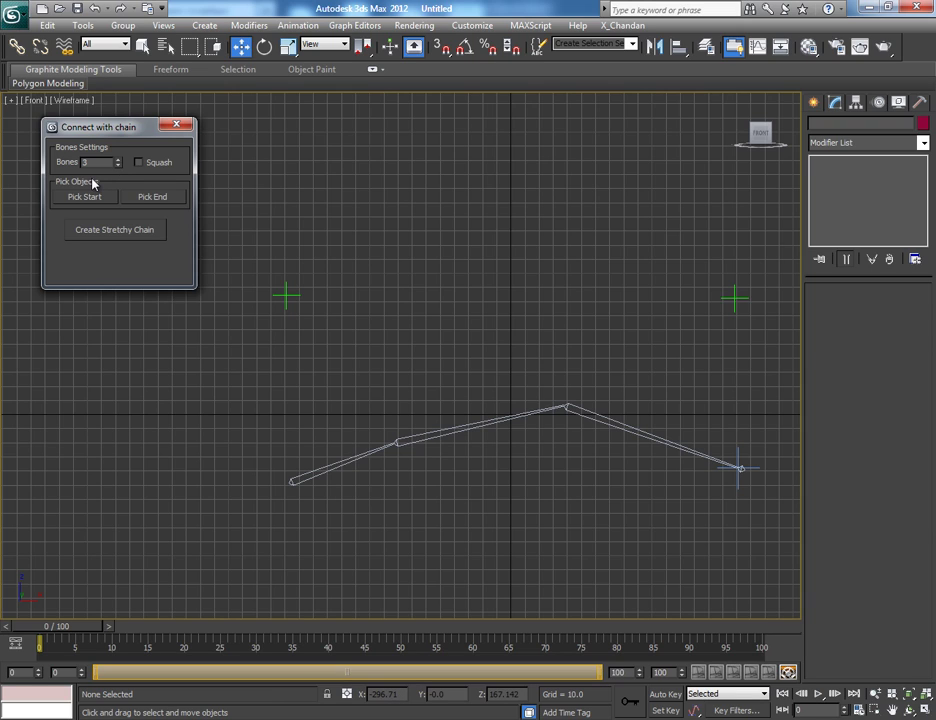
Pick Point001 as start and Point002 as end, then create the stretchy chain
click(90, 197)
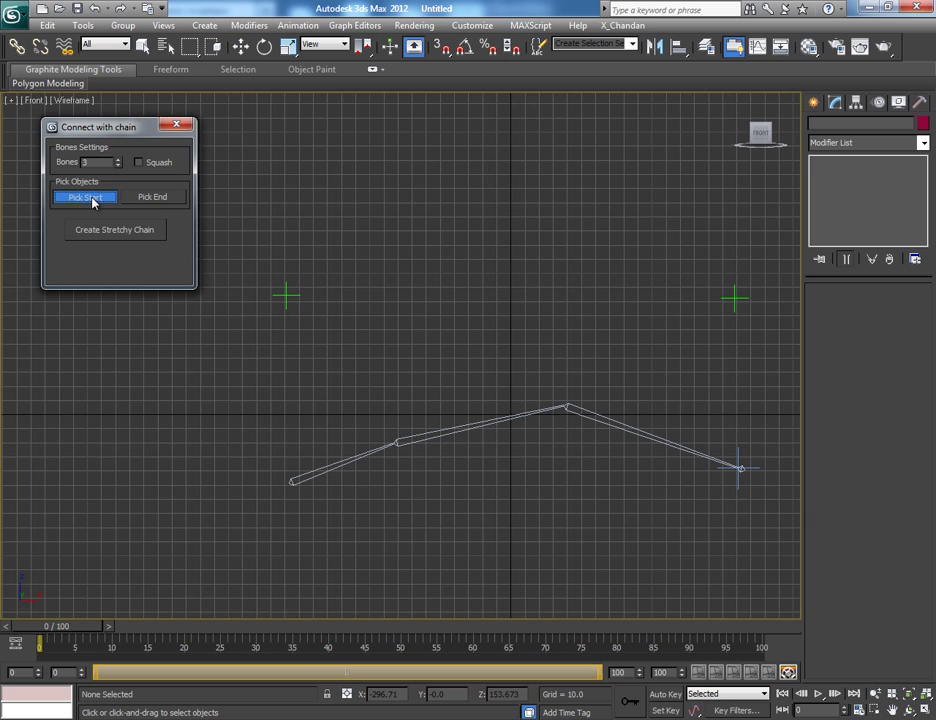
click(286, 296)
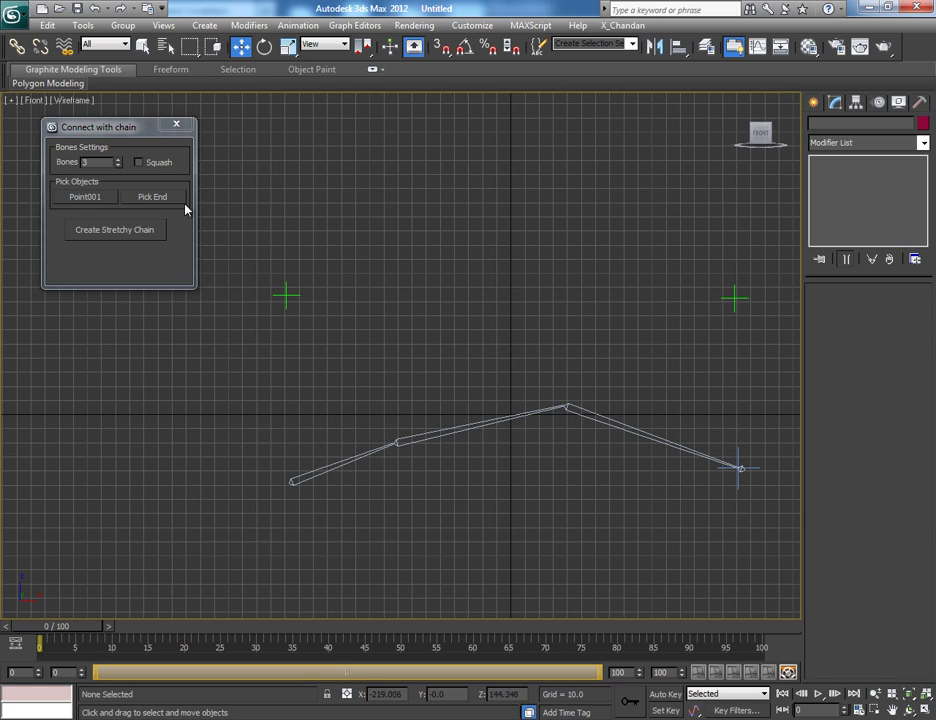
click(144, 200)
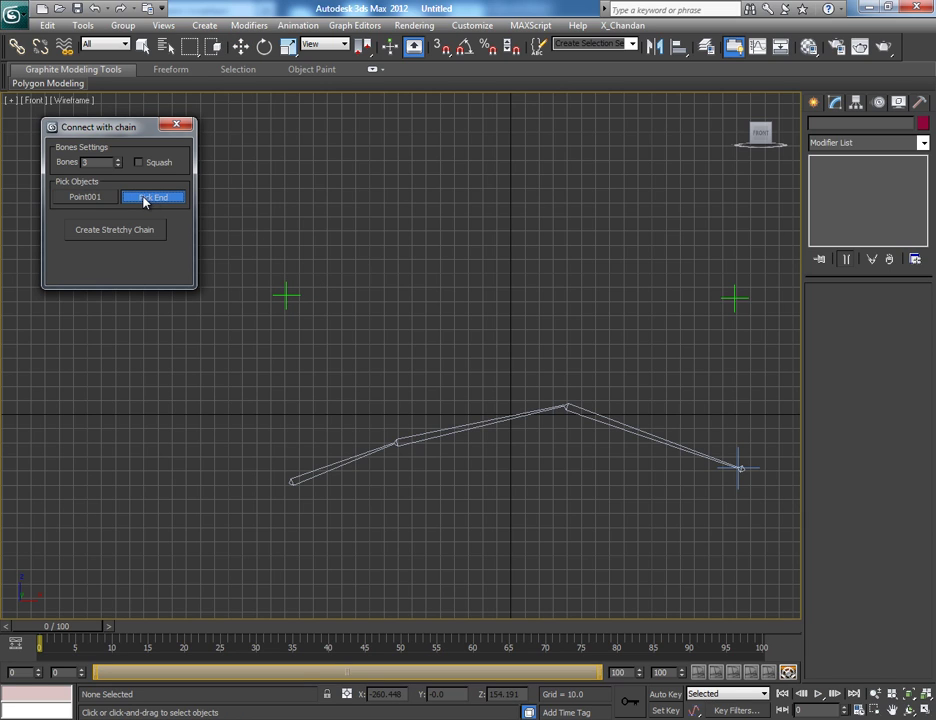
click(736, 298)
click(100, 233)
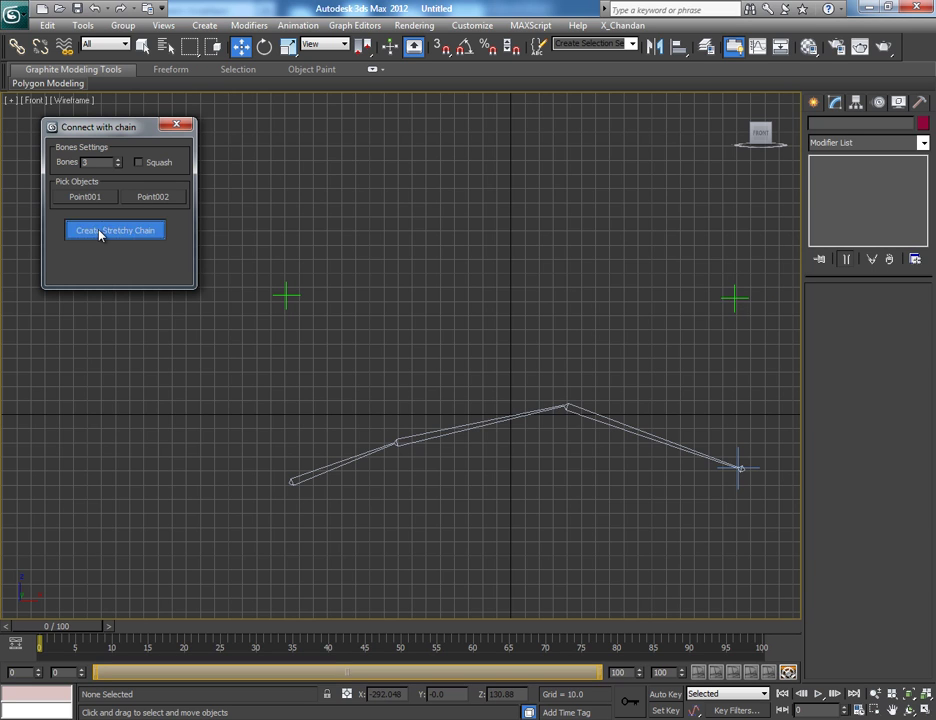
Move the dialog aside, zoom in, and test-move Helper_Root up and down
middle_drag(488, 368, 453, 370)
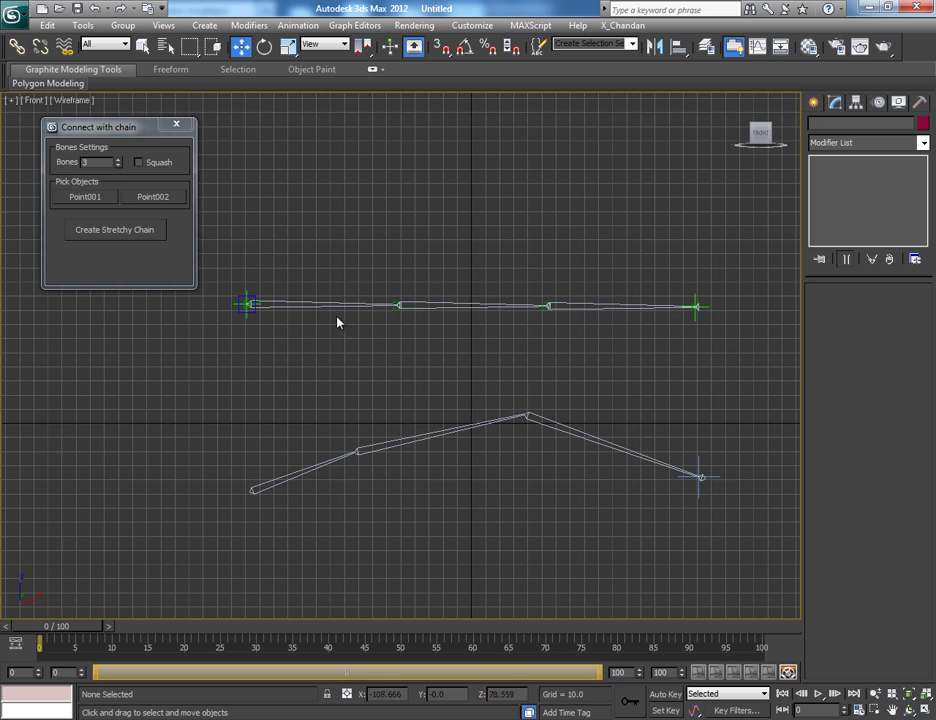
drag(136, 126, 98, 52)
scroll(263, 310, up, 2)
mouse_move(261, 309)
middle_down()
mouse_move(224, 305)
mouse_move(253, 327)
middle_up()
click(123, 312)
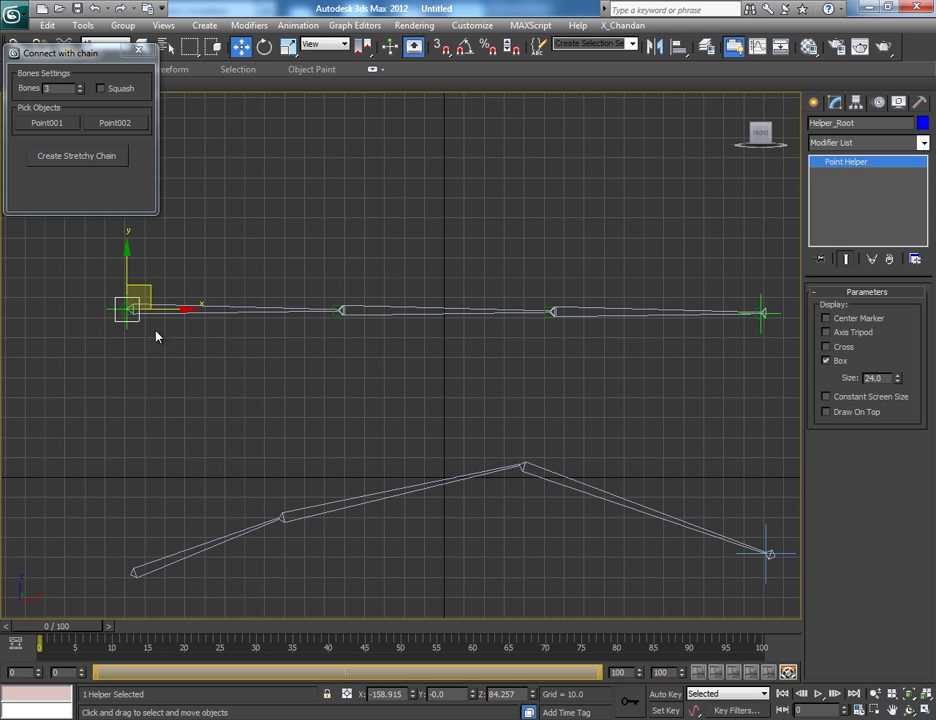
mouse_move(131, 262)
mouse_down()
mouse_move(131, 335)
mouse_move(131, 252)
mouse_move(135, 271)
mouse_up()
Move Point001 to test the stretch, then try raising the middle helper and cancel
click(127, 333)
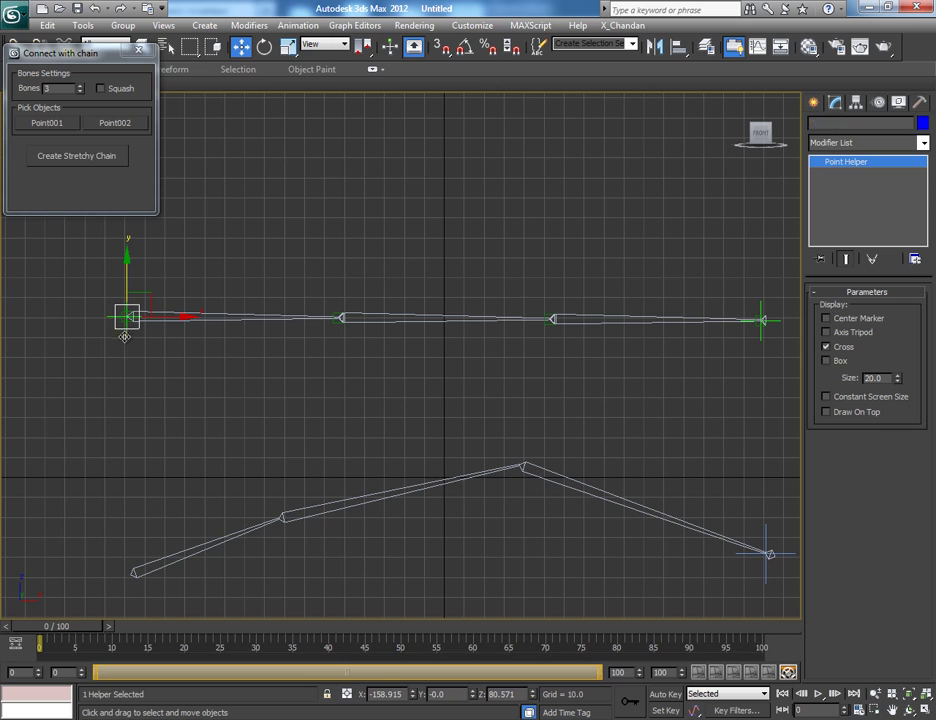
mouse_move(152, 295)
mouse_down()
mouse_move(155, 266)
mouse_move(315, 226)
mouse_move(385, 220)
mouse_move(213, 220)
mouse_move(655, 200)
mouse_move(748, 255)
mouse_move(303, 197)
mouse_move(130, 276)
mouse_move(158, 294)
mouse_up()
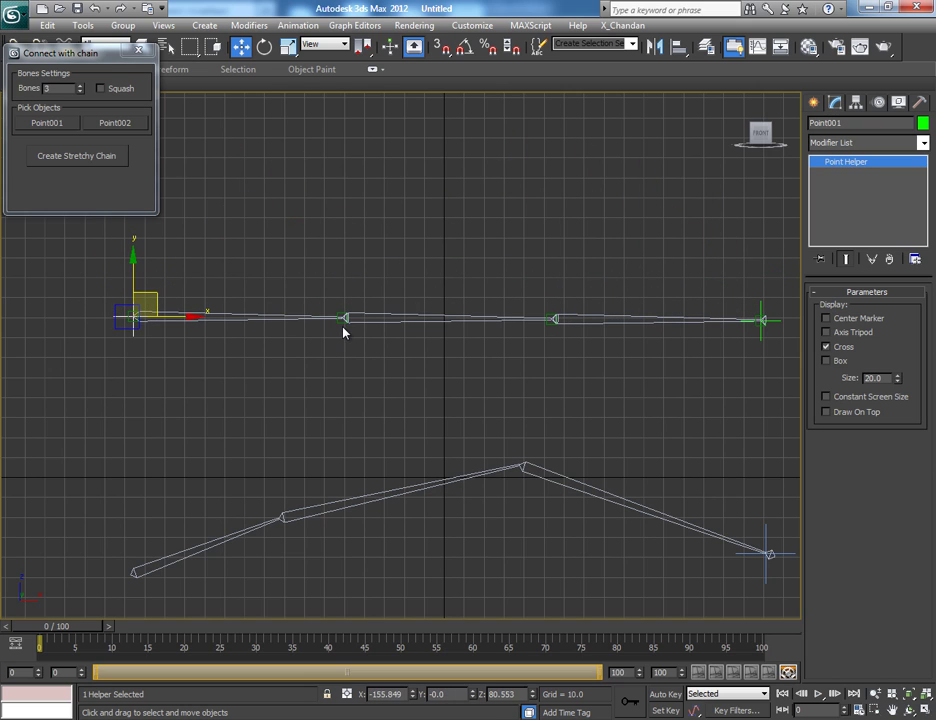
drag(341, 321, 380, 215)
right_click(380, 213)
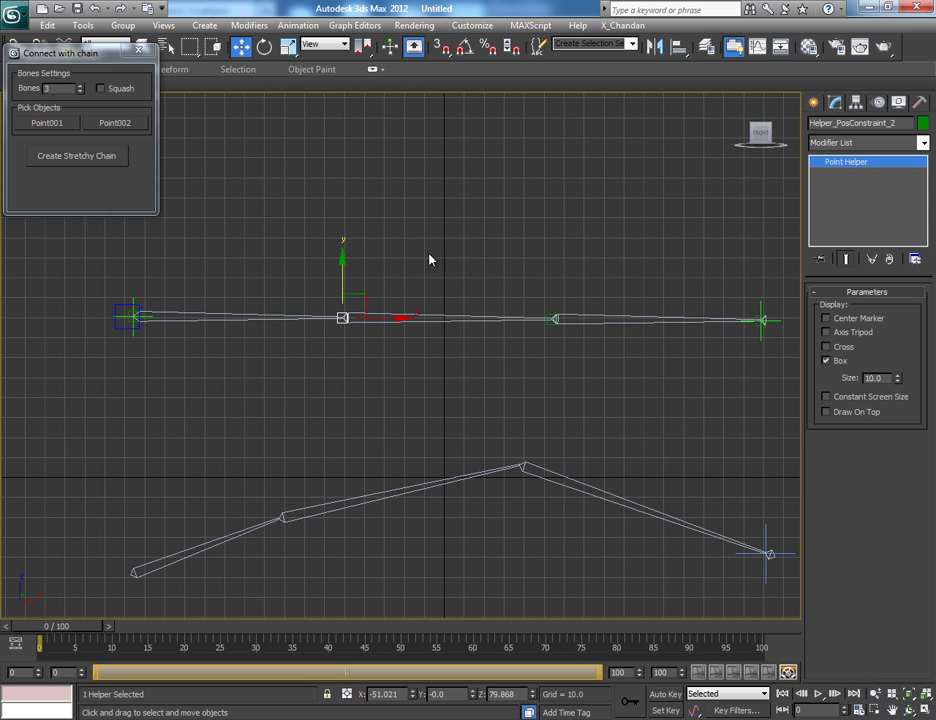
Select Point002 and test-move it up and down
middle_drag(708, 352, 691, 334)
click(702, 334)
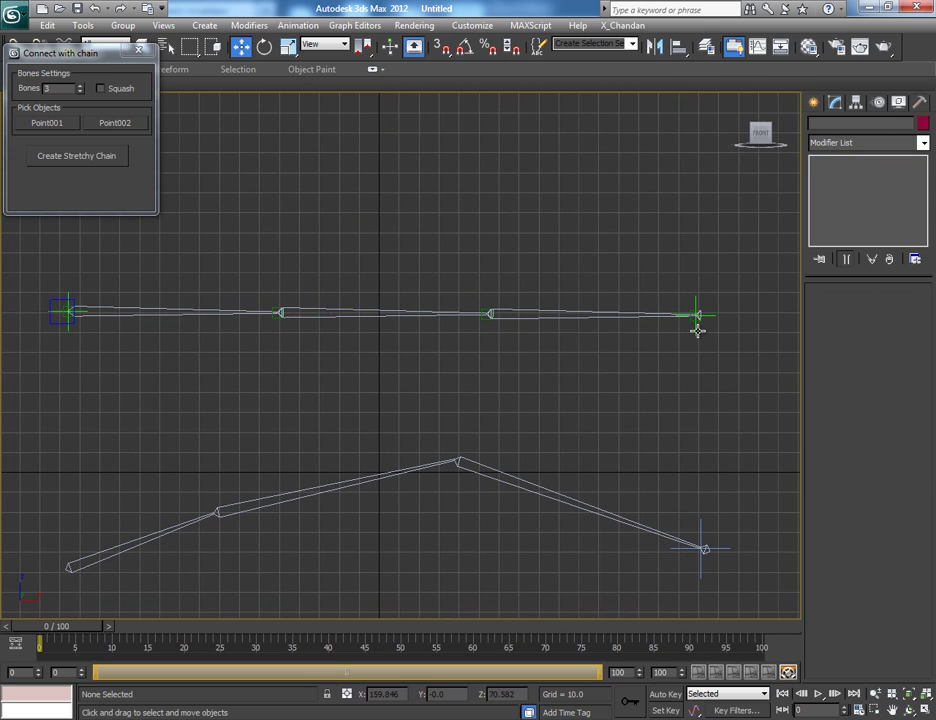
click(698, 326)
mouse_move(702, 266)
mouse_down()
mouse_move(702, 152)
mouse_move(702, 278)
mouse_move(703, 249)
mouse_move(706, 267)
mouse_up()
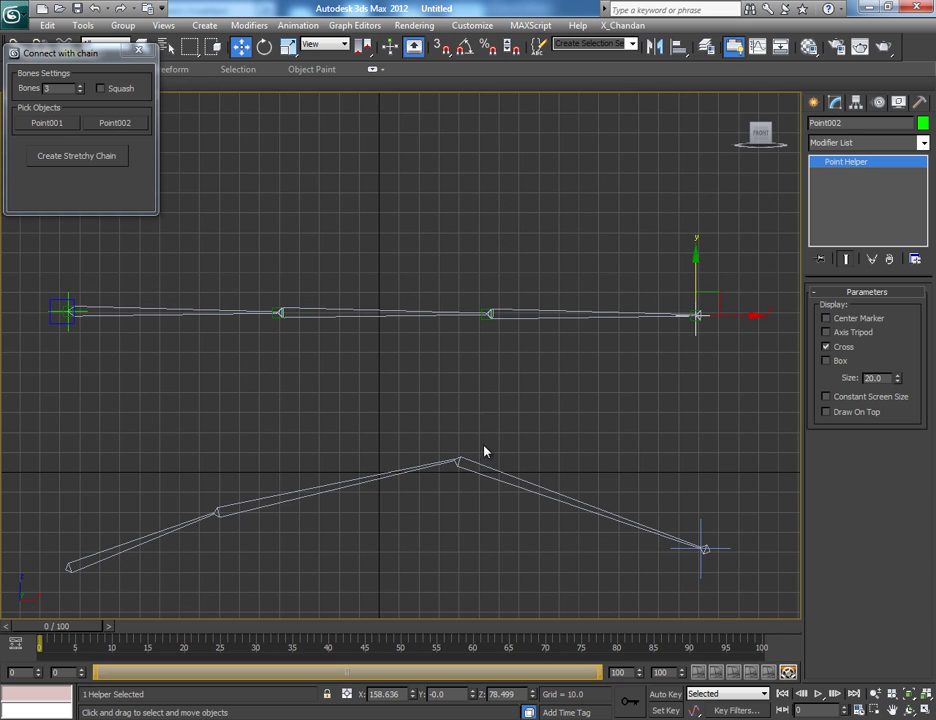
scroll(349, 390, down, 3)
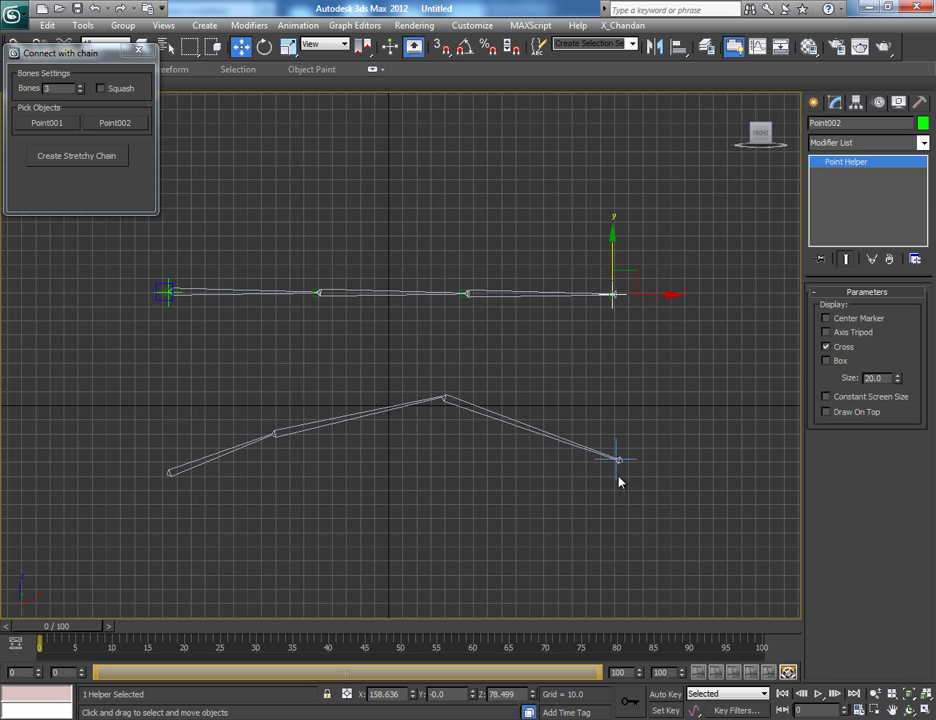
middle_drag(326, 352, 349, 378)
Raise both middle helpers to bend the chain into two peaks
click(333, 326)
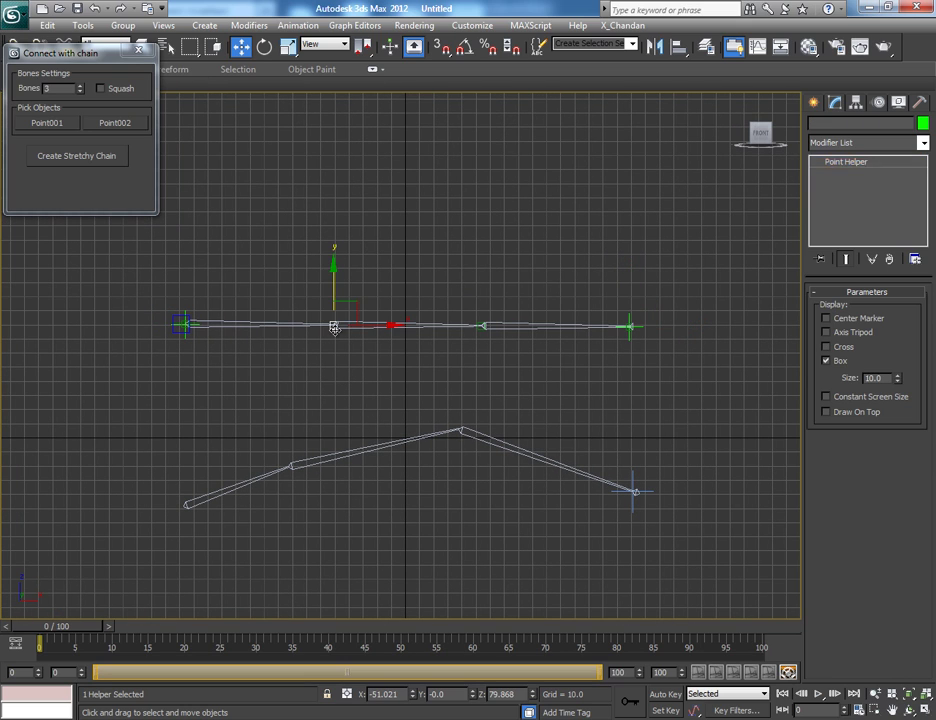
drag(336, 288, 334, 180)
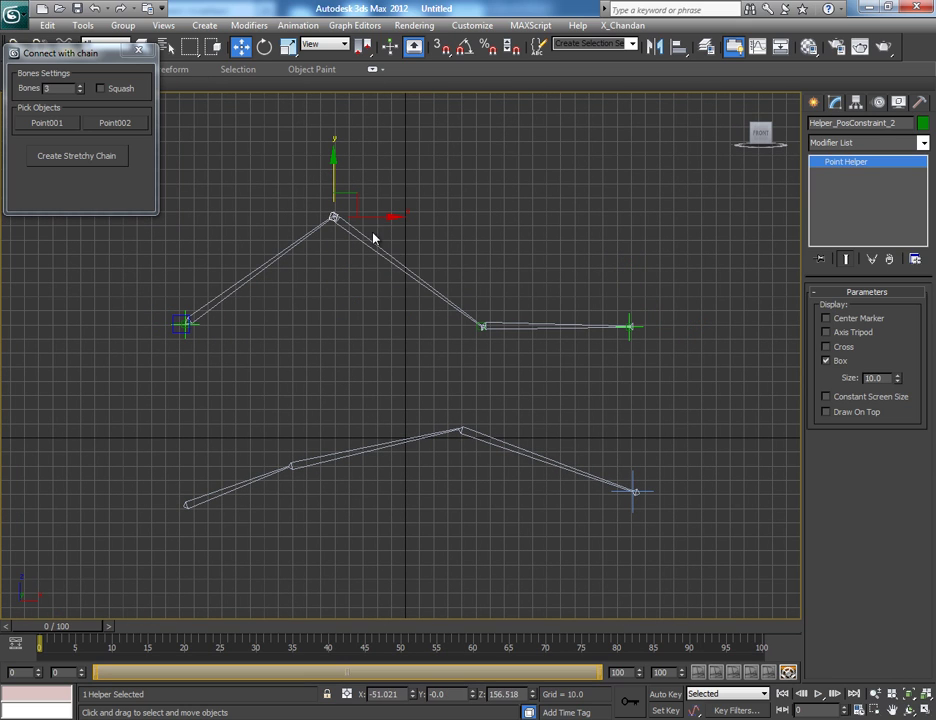
click(479, 329)
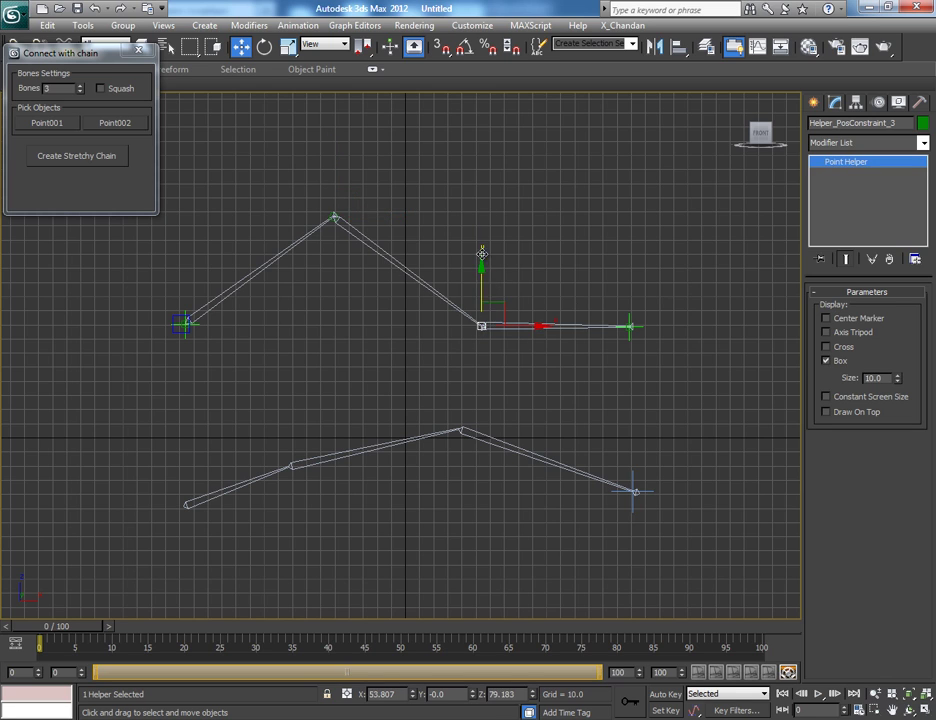
drag(489, 284, 489, 149)
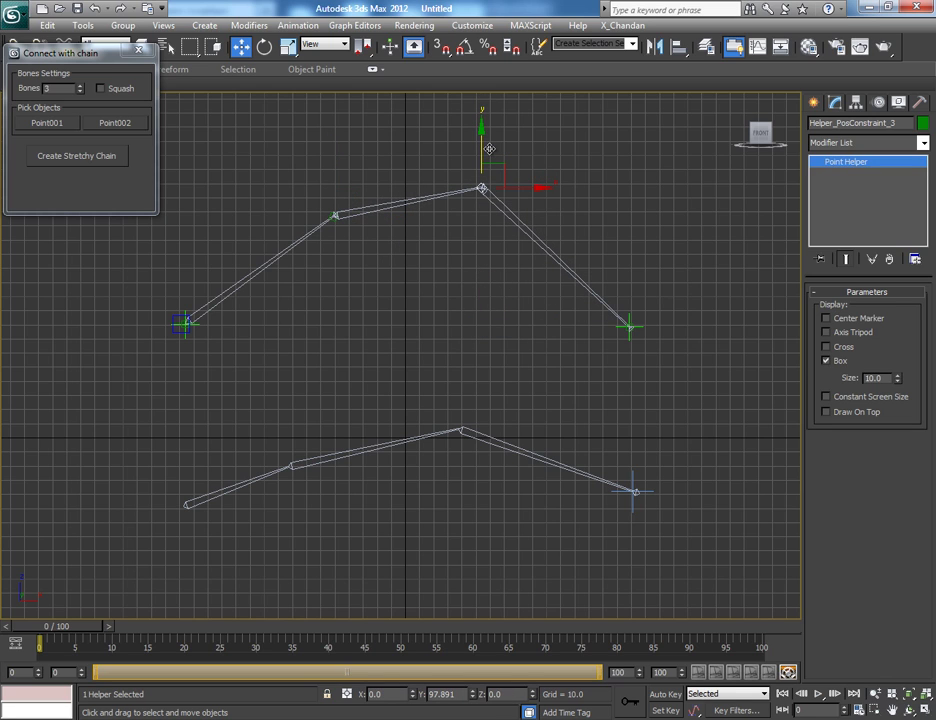
Shift the first middle helper and Helper_PosConstraint_3 left to reshape the chain
click(336, 220)
drag(343, 208, 279, 202)
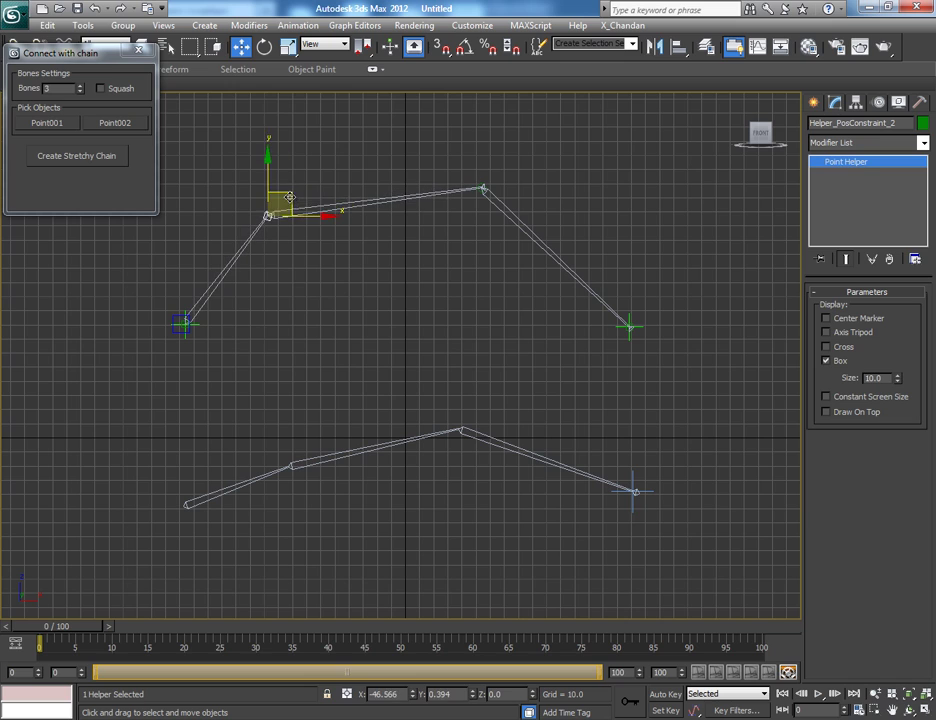
click(483, 190)
click(484, 189)
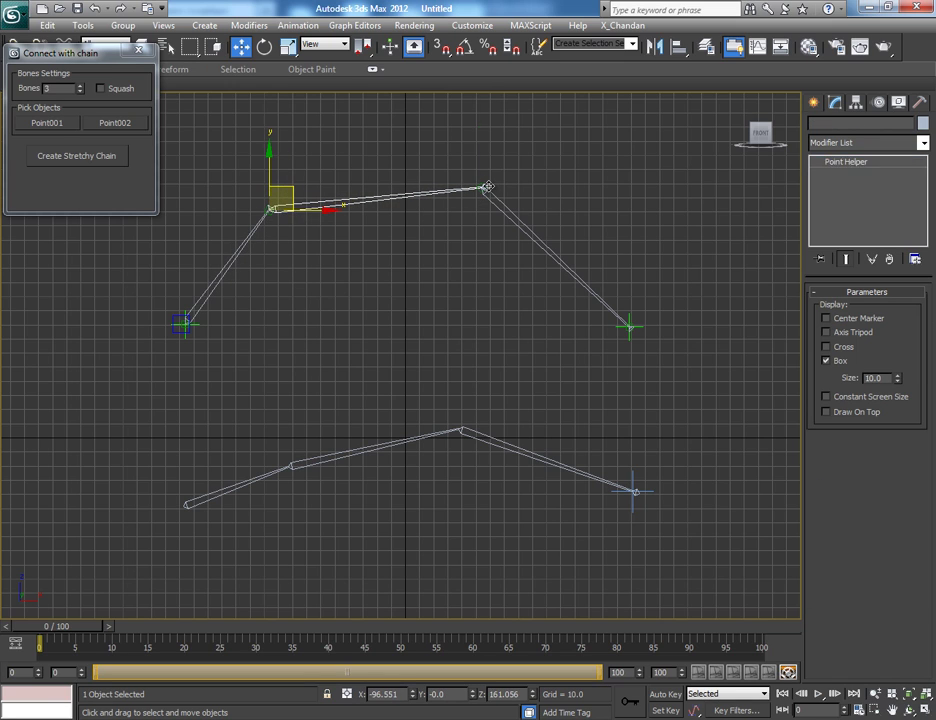
drag(505, 165, 420, 165)
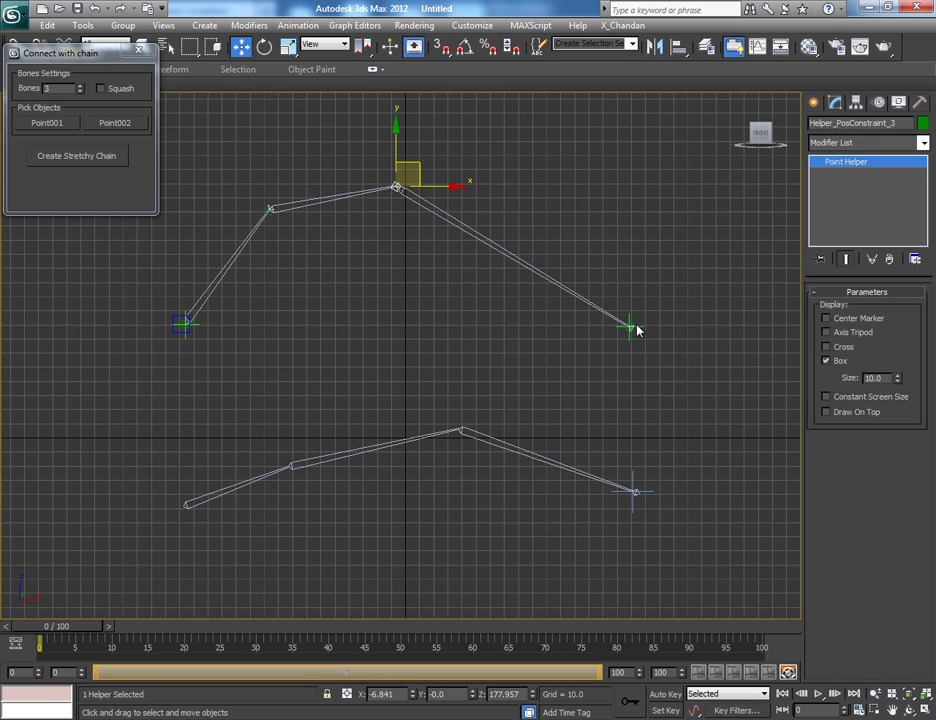
Drag Point002 right to watch the chain's bones stretch
click(631, 330)
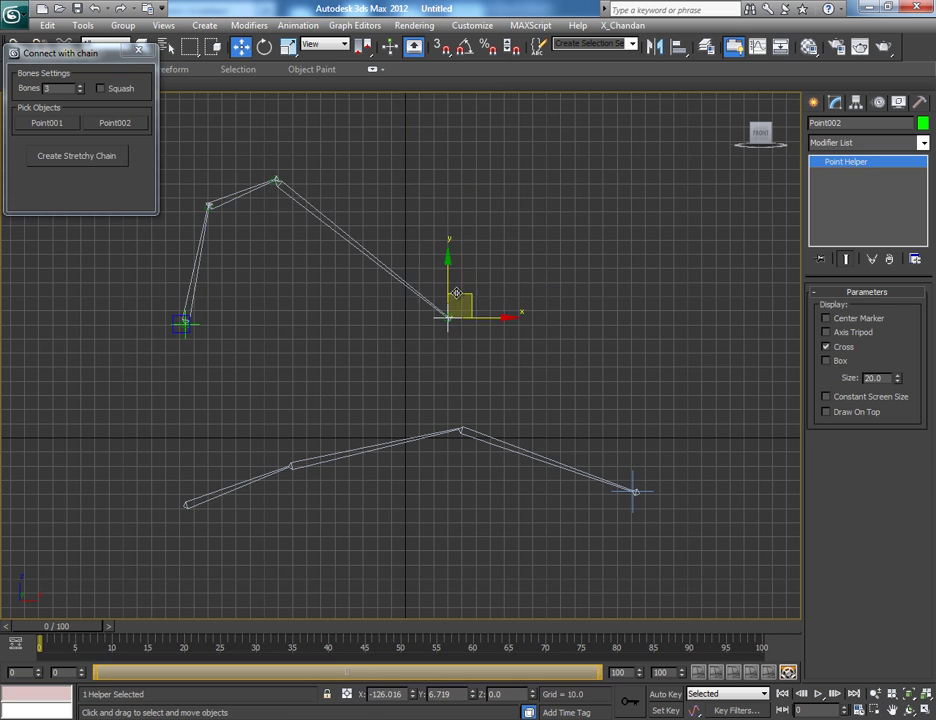
drag(456, 293, 678, 297)
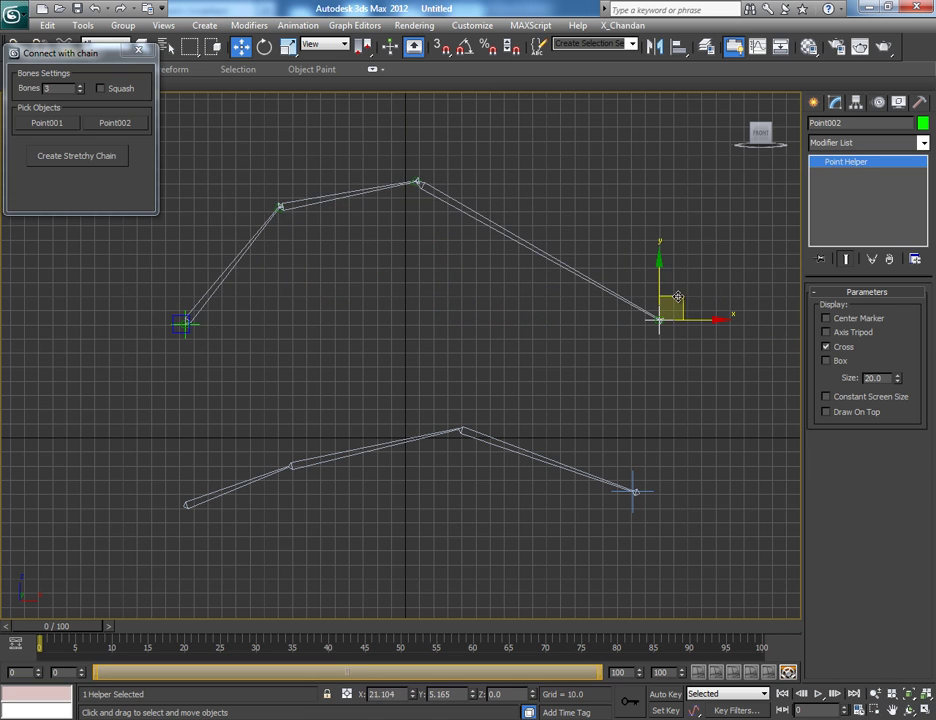
middle_drag(482, 333, 439, 361)
scroll(435, 372, down, 2)
middle_drag(556, 369, 464, 384)
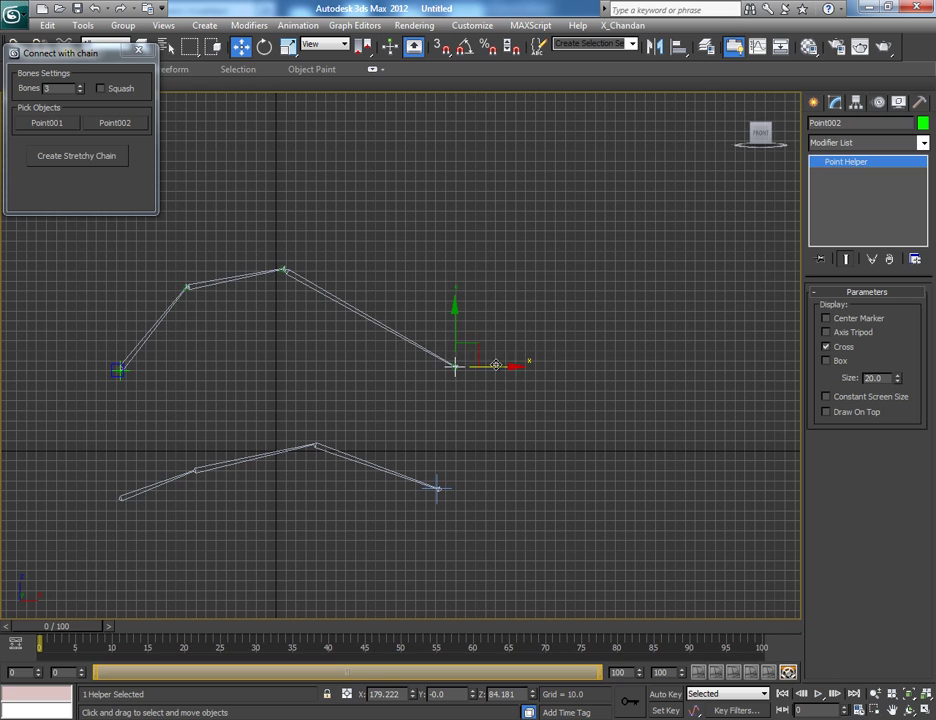
drag(496, 365, 594, 366)
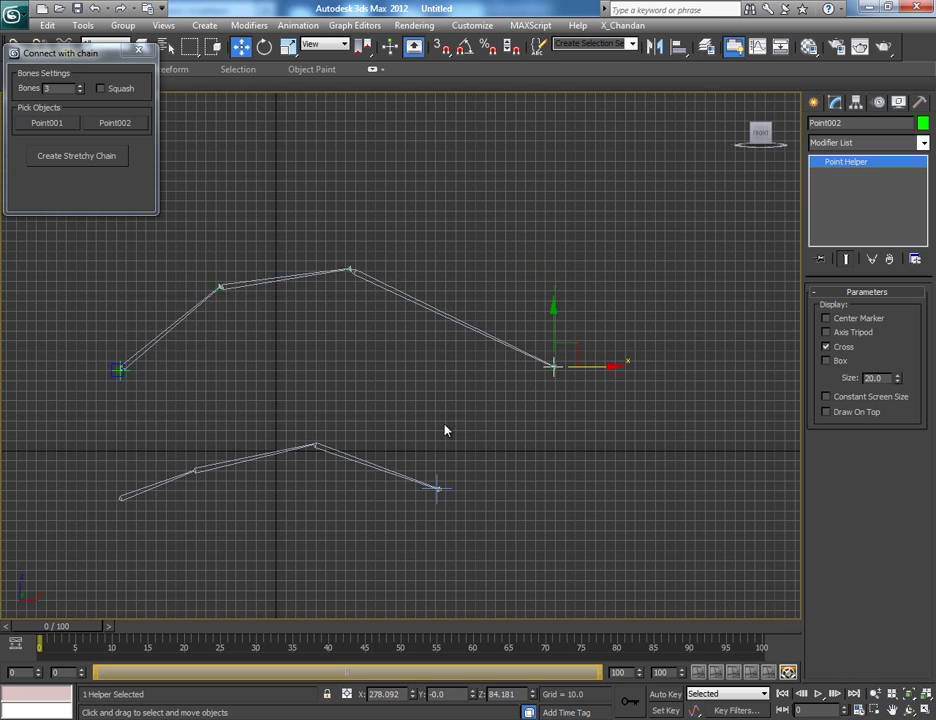
Move Point002 back and forth along X, then frame the chain closer in the Front view
middle_drag(445, 430, 320, 418)
scroll(320, 418, down, 2)
drag(465, 366, 368, 397)
middle_drag(247, 417, 405, 367)
scroll(390, 416, up, 4)
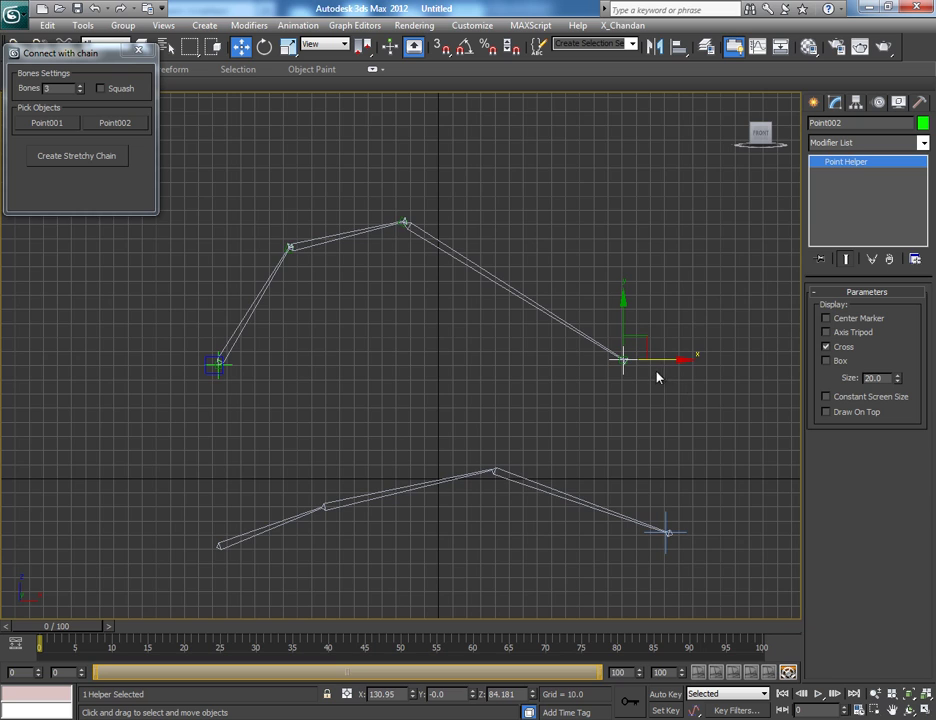
scroll(652, 370, up, 6)
scroll(717, 366, down, 4)
middle_drag(717, 366, 606, 407)
Enlarge the joint helper boxes: right end to 26.6, apex to 23.5, left joint to 27.0
click(566, 372)
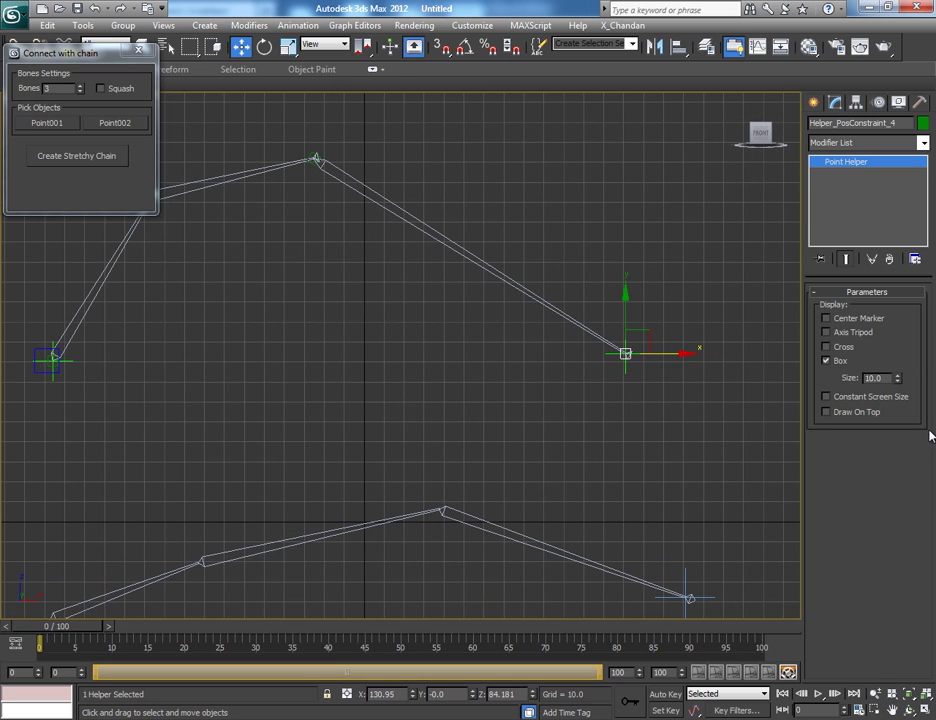
drag(899, 379, 893, 254)
middle_drag(255, 163, 316, 229)
click(341, 188)
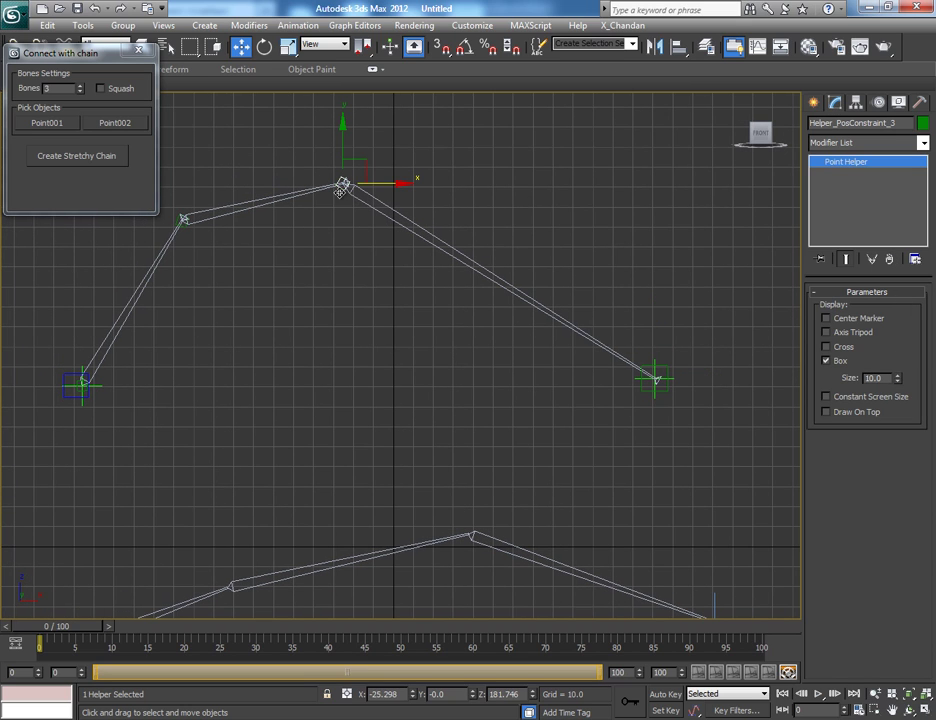
drag(899, 379, 890, 273)
click(182, 224)
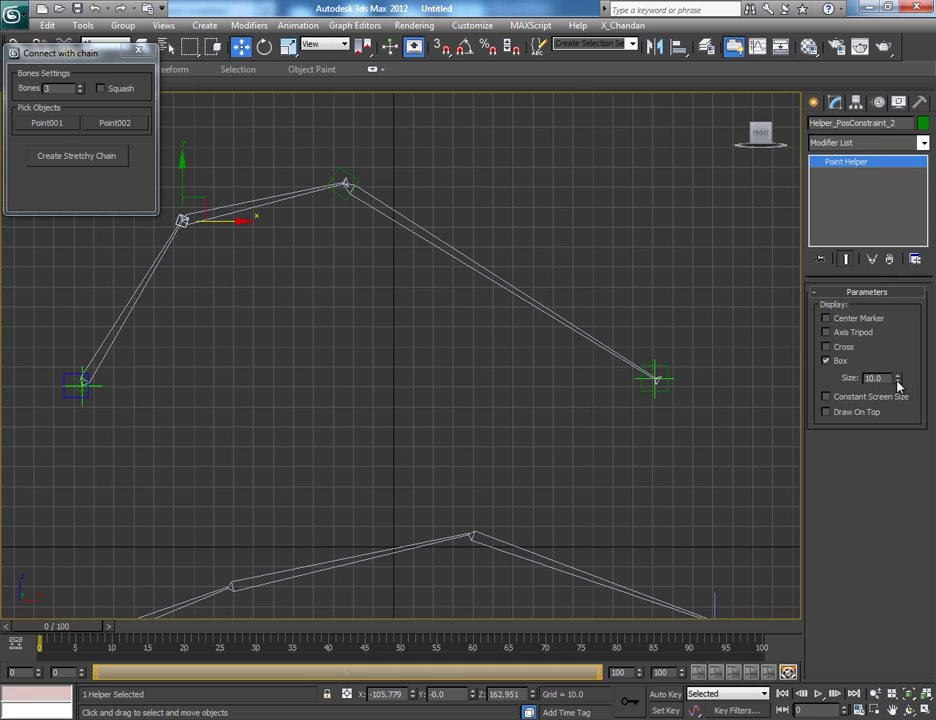
drag(897, 380, 866, 259)
Pull Point002 left, then shift the top joint right and down and the left joint right
click(678, 390)
drag(678, 390, 448, 387)
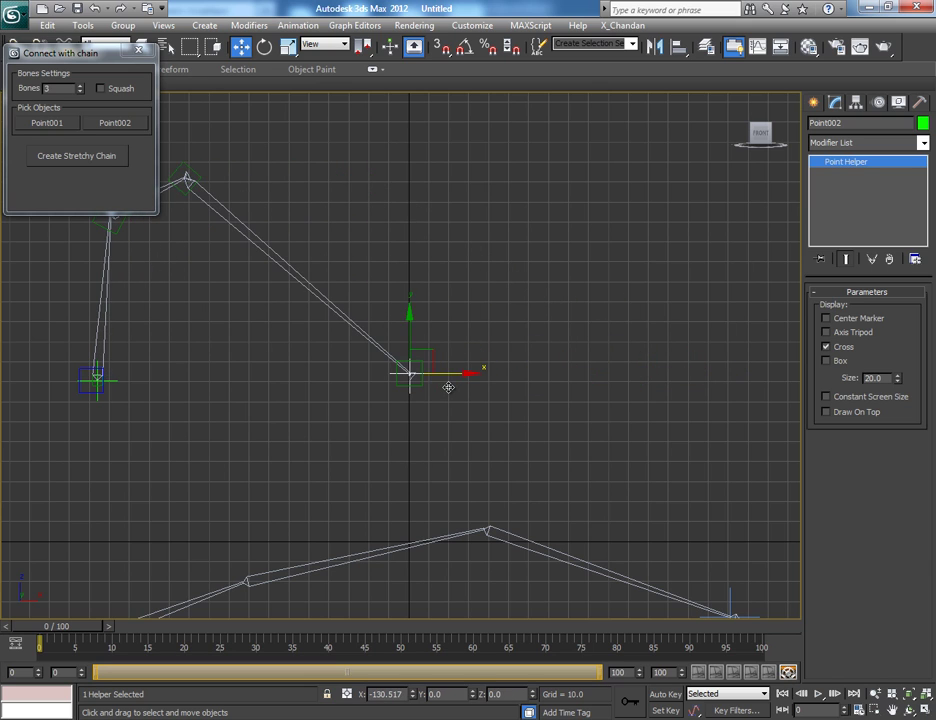
middle_drag(207, 167, 295, 170)
click(273, 176)
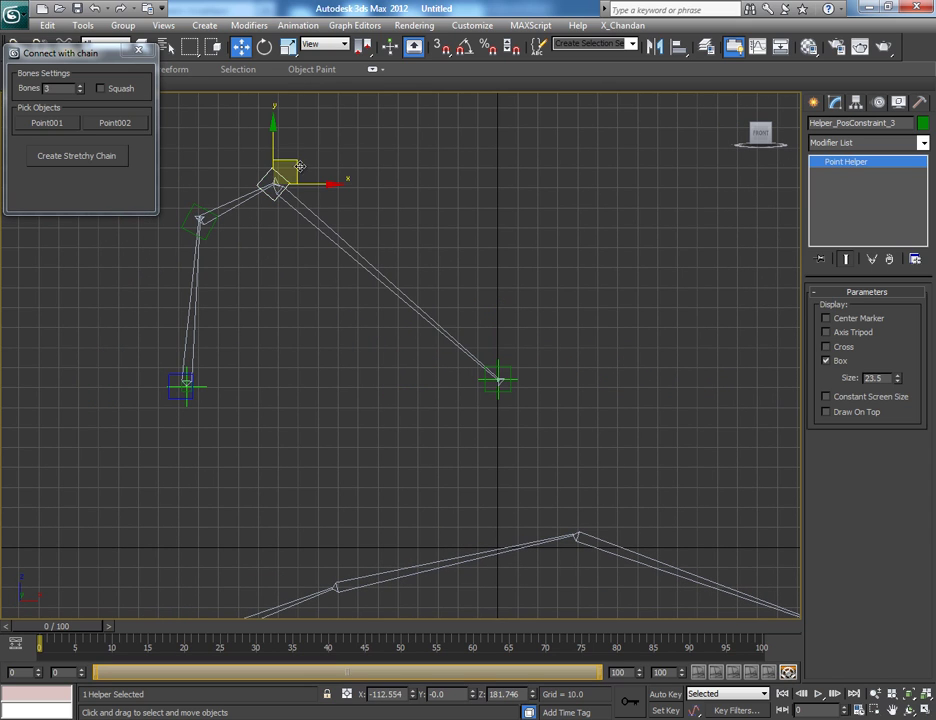
drag(273, 176, 380, 201)
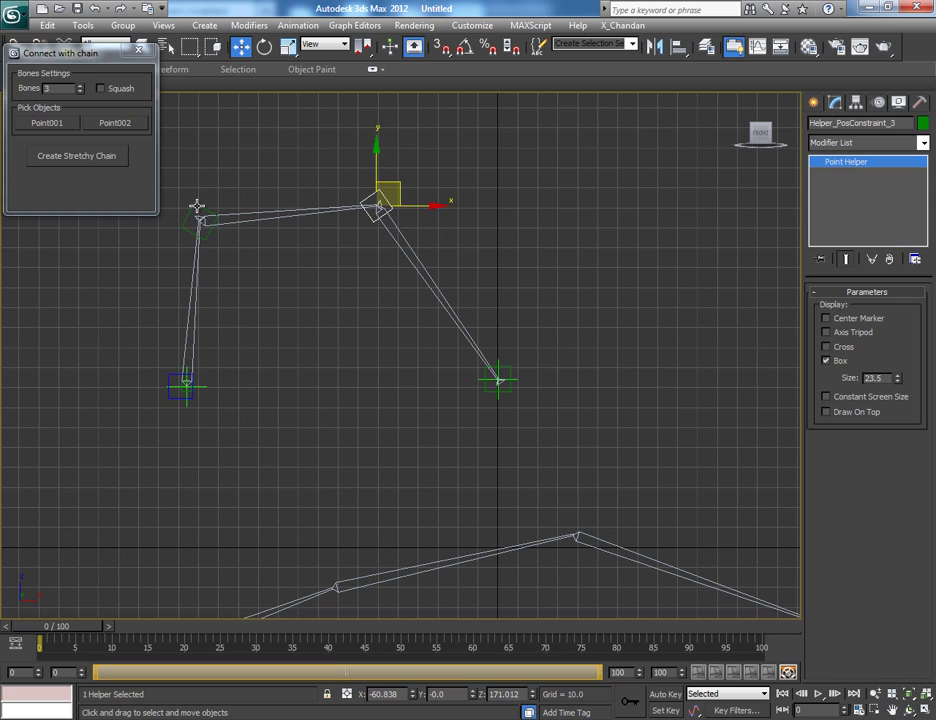
drag(197, 206, 258, 210)
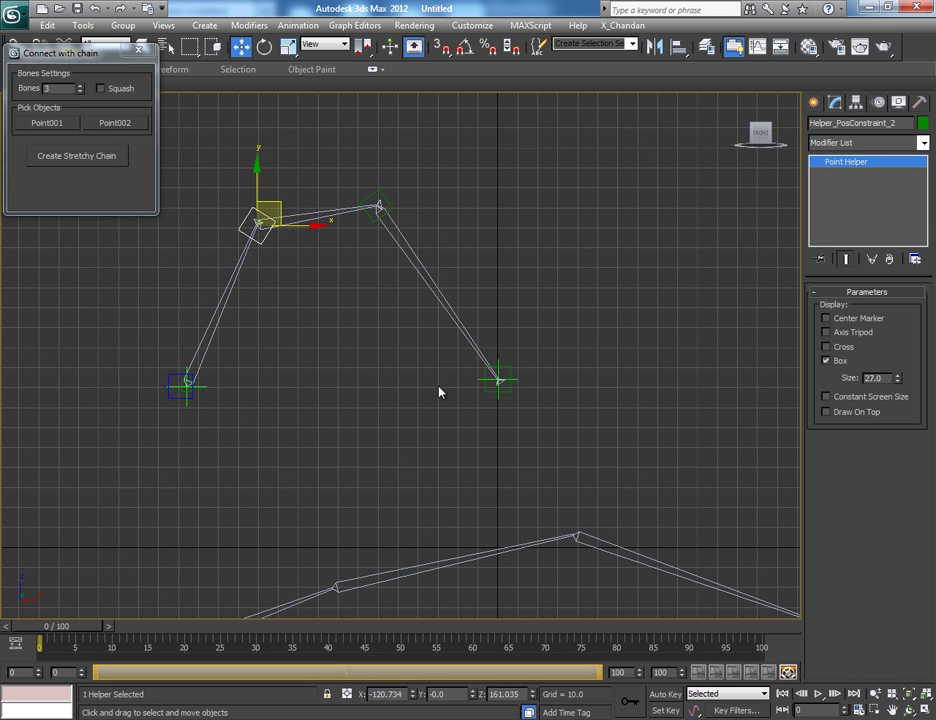
middle_drag(440, 392, 370, 380)
scroll(449, 445, down, 3)
middle_drag(426, 435, 383, 440)
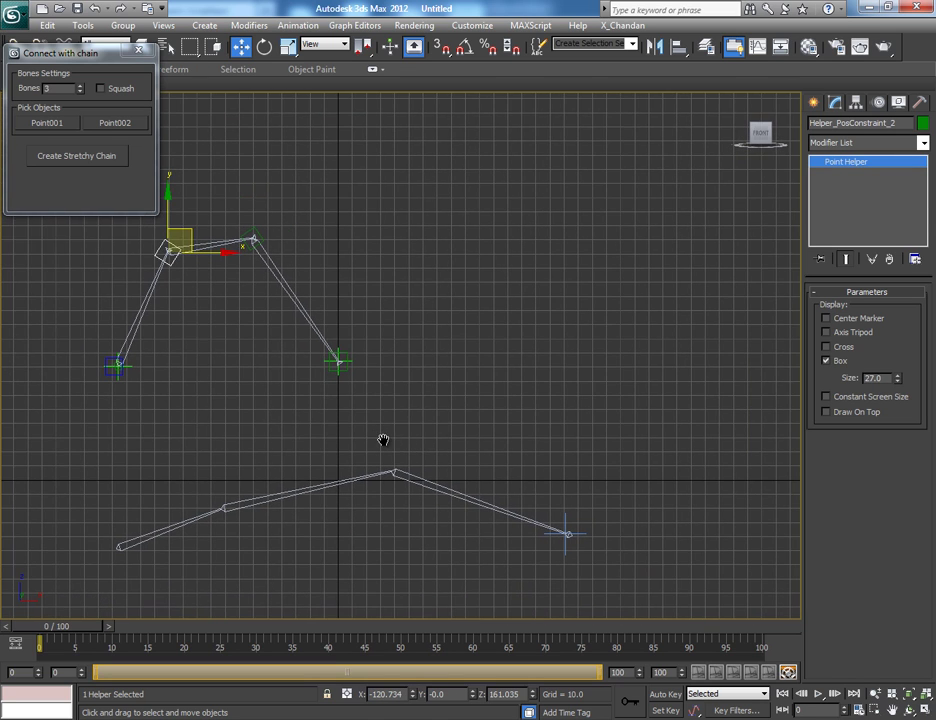
With Auto Key on at frame 10, move Point002 right to X 374.8 to stretch the chain
click(665, 694)
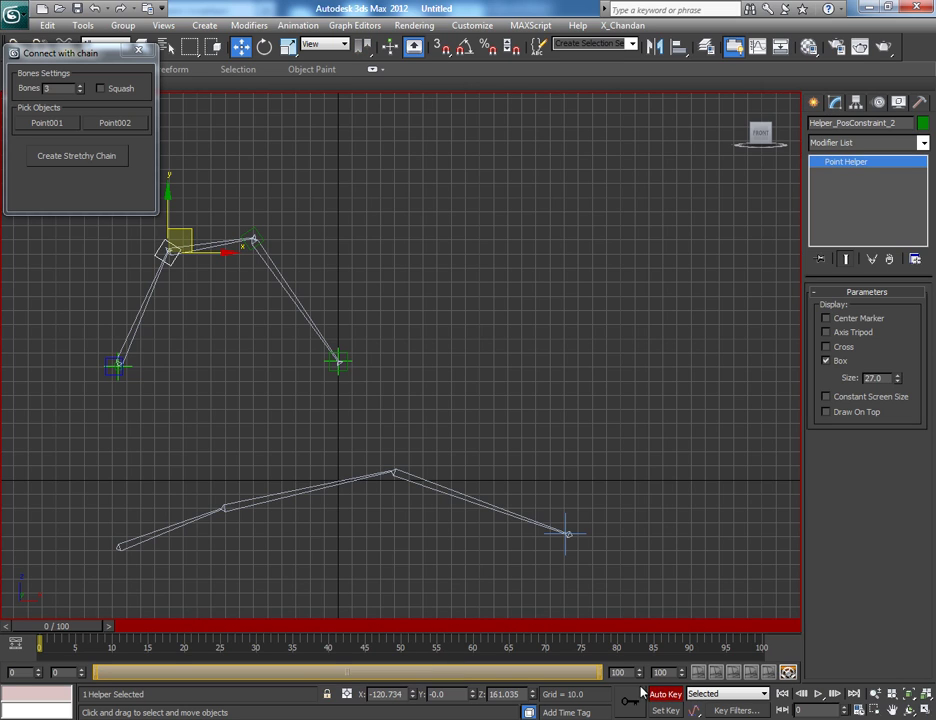
middle_drag(197, 454, 210, 449)
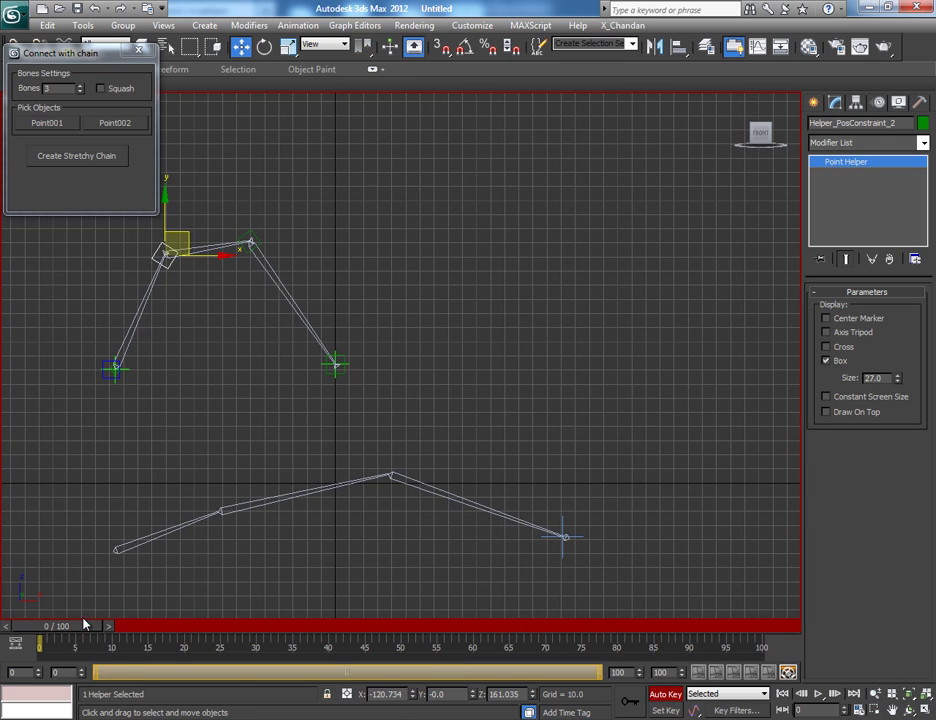
drag(85, 630, 150, 630)
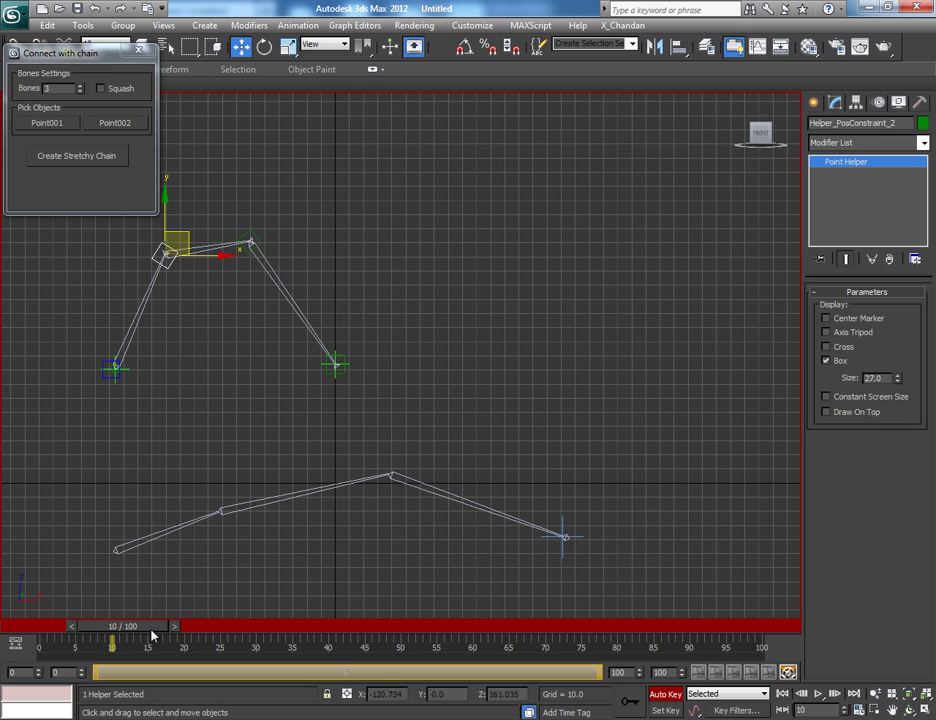
middle_drag(279, 451, 273, 466)
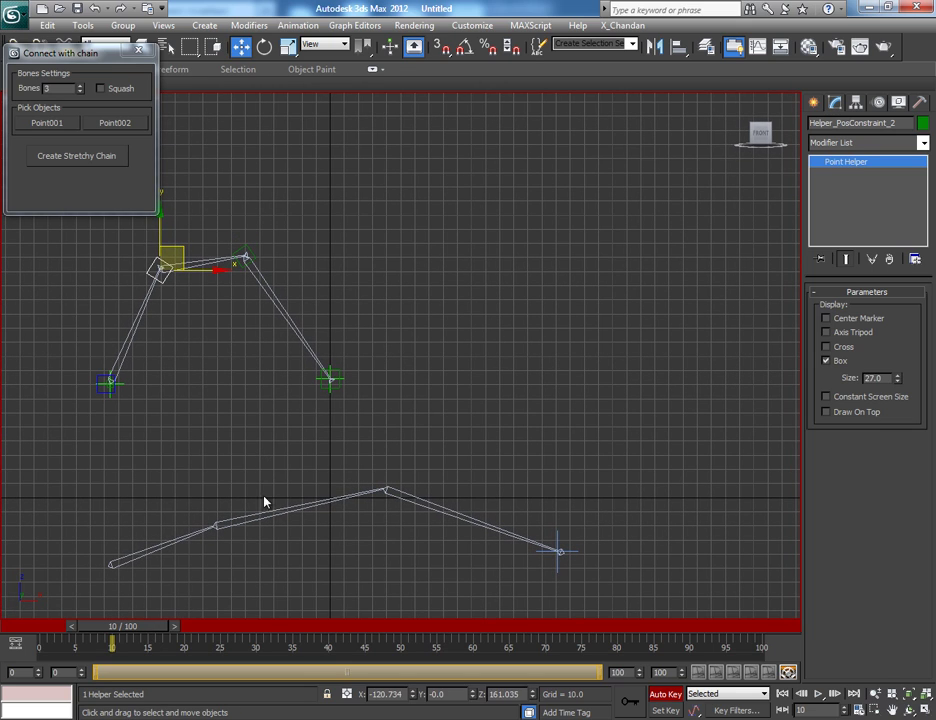
click(330, 382)
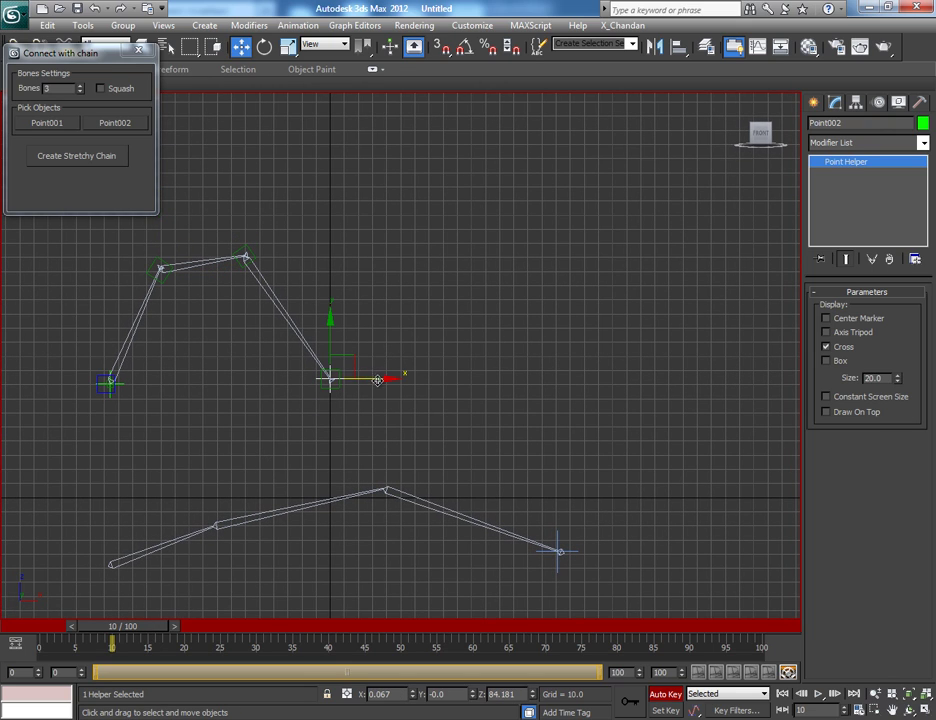
drag(372, 379, 790, 396)
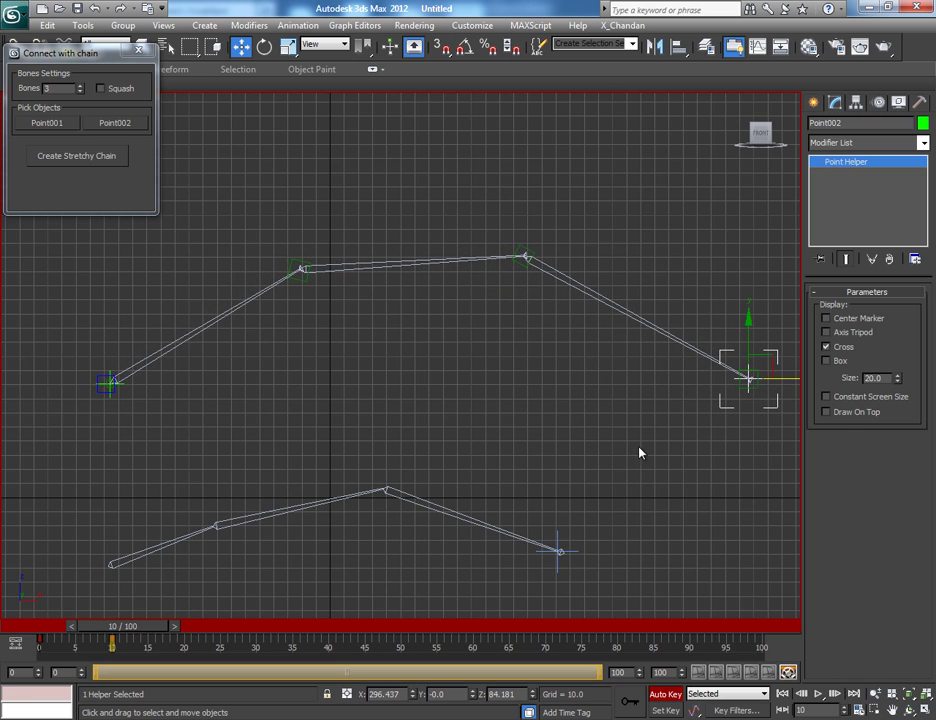
middle_drag(576, 449, 533, 449)
drag(752, 381, 819, 382)
middle_drag(654, 430, 592, 426)
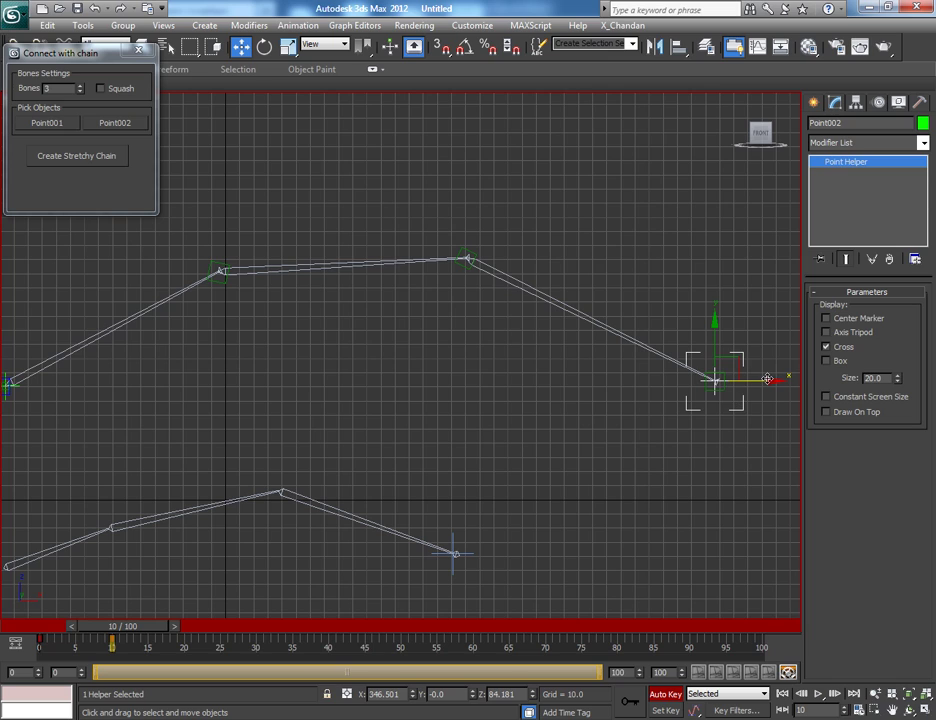
drag(768, 379, 808, 380)
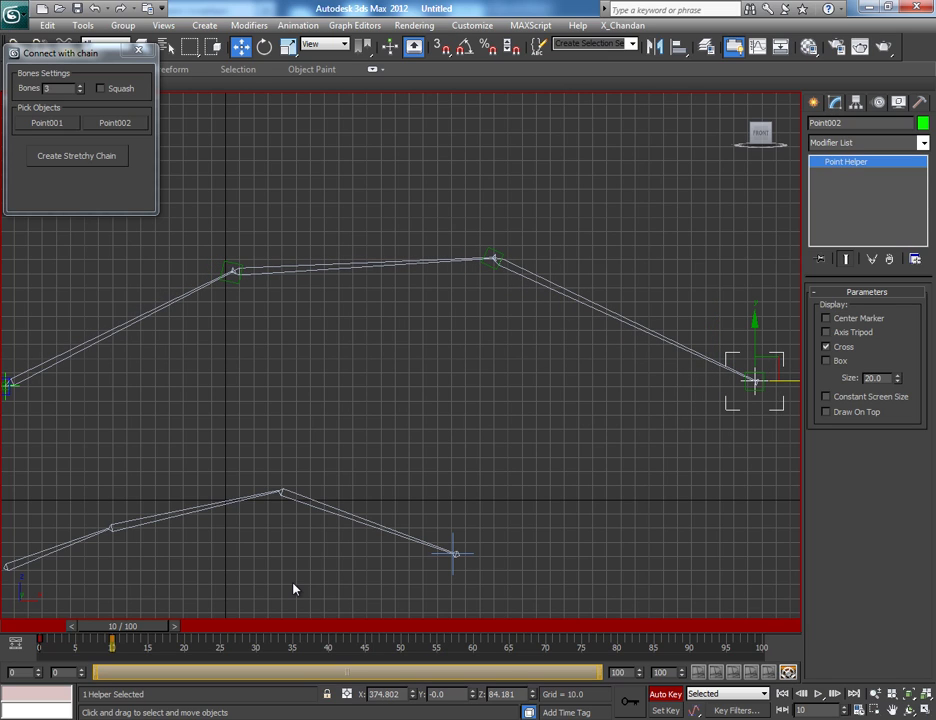
At frame 30, move Point002 back left to compress the chain, then scrub to preview
drag(153, 632, 226, 627)
key(w)
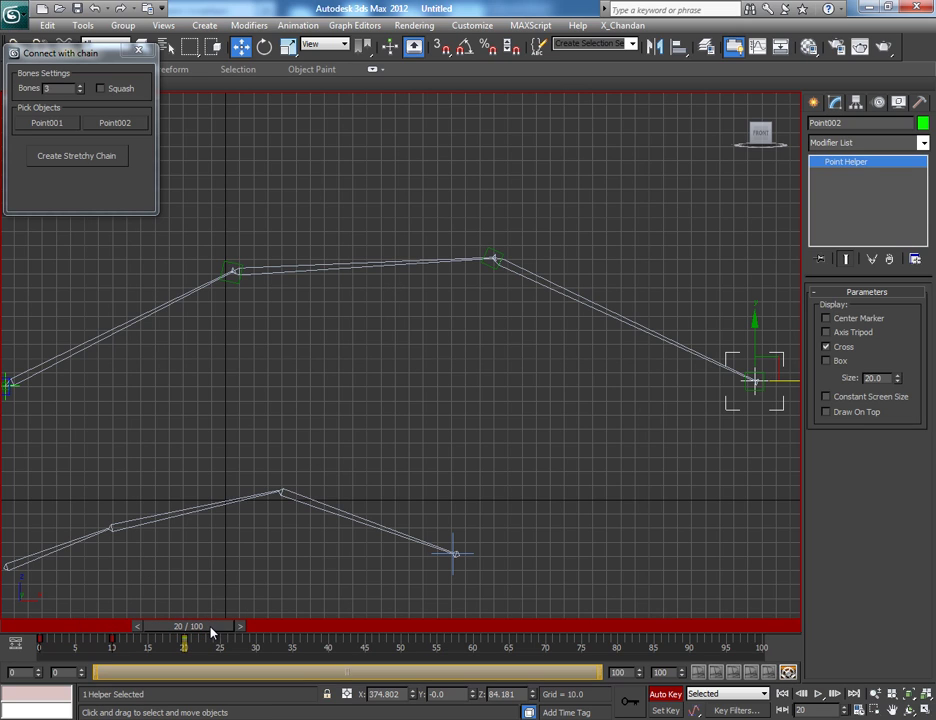
drag(210, 632, 285, 634)
key(w)
mouse_move(512, 433)
middle_down()
mouse_move(533, 433)
mouse_move(518, 428)
middle_up()
drag(790, 370, 134, 369)
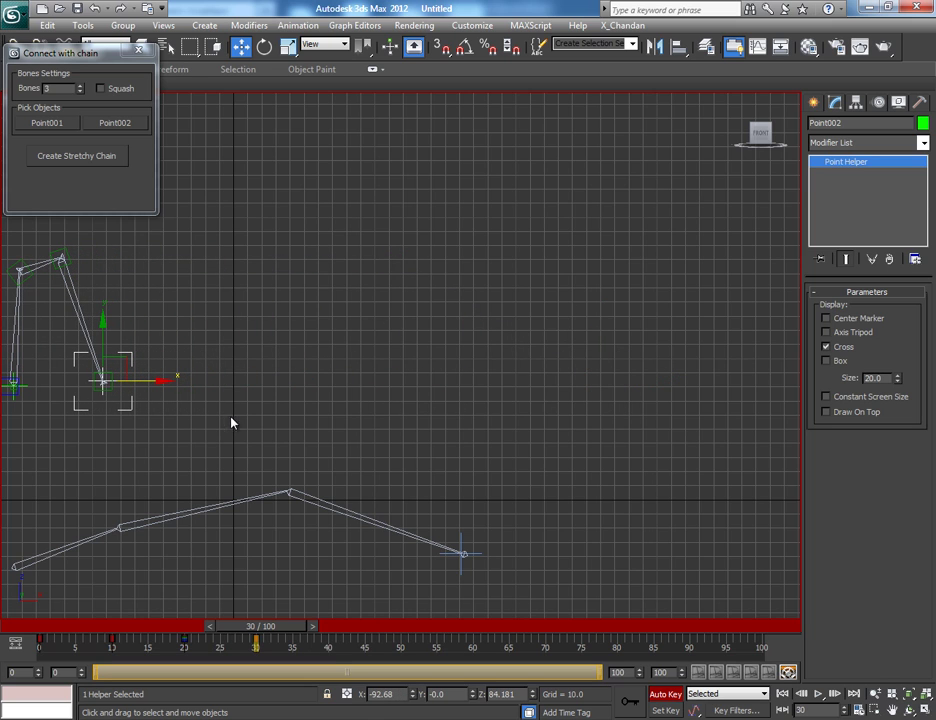
middle_drag(231, 423, 303, 418)
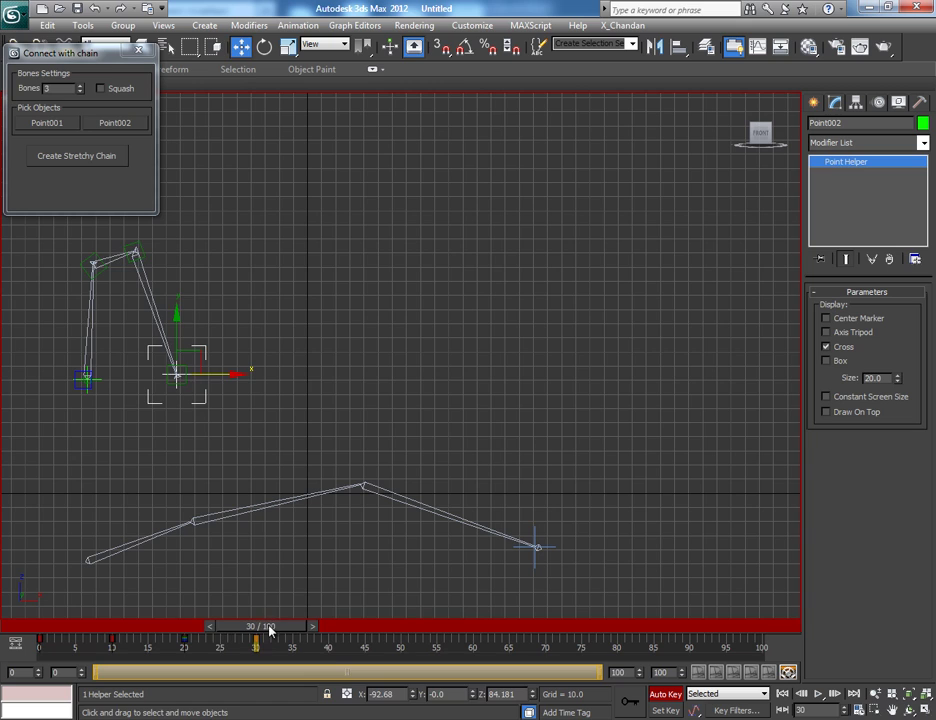
drag(268, 630, 96, 606)
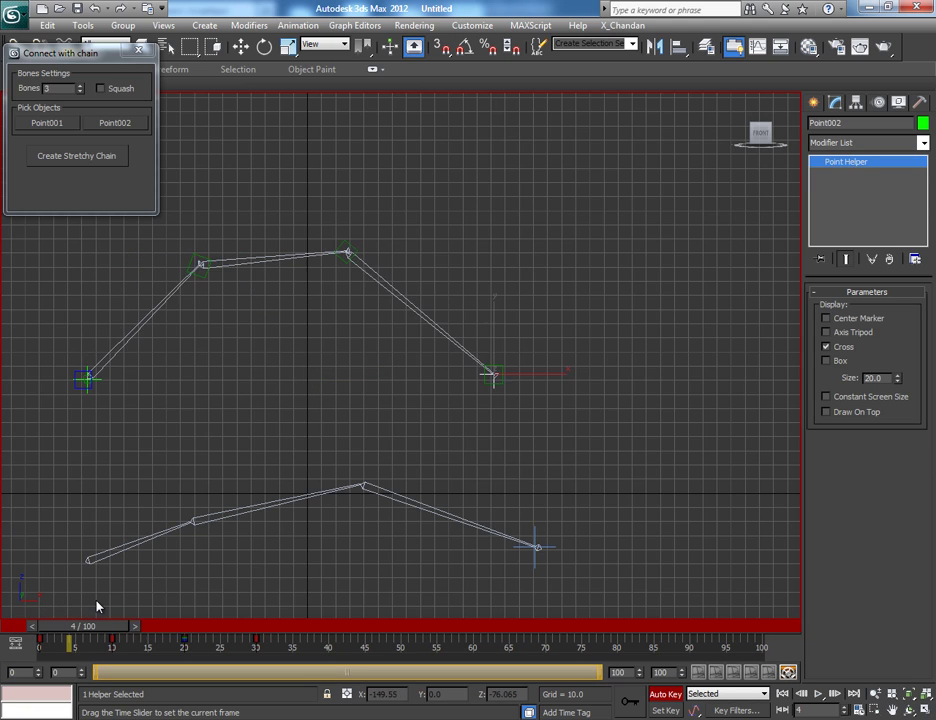
Lift Point002 slightly at frame 5, then select the top joint helper and review the motion
key(w)
drag(587, 355, 360, 200)
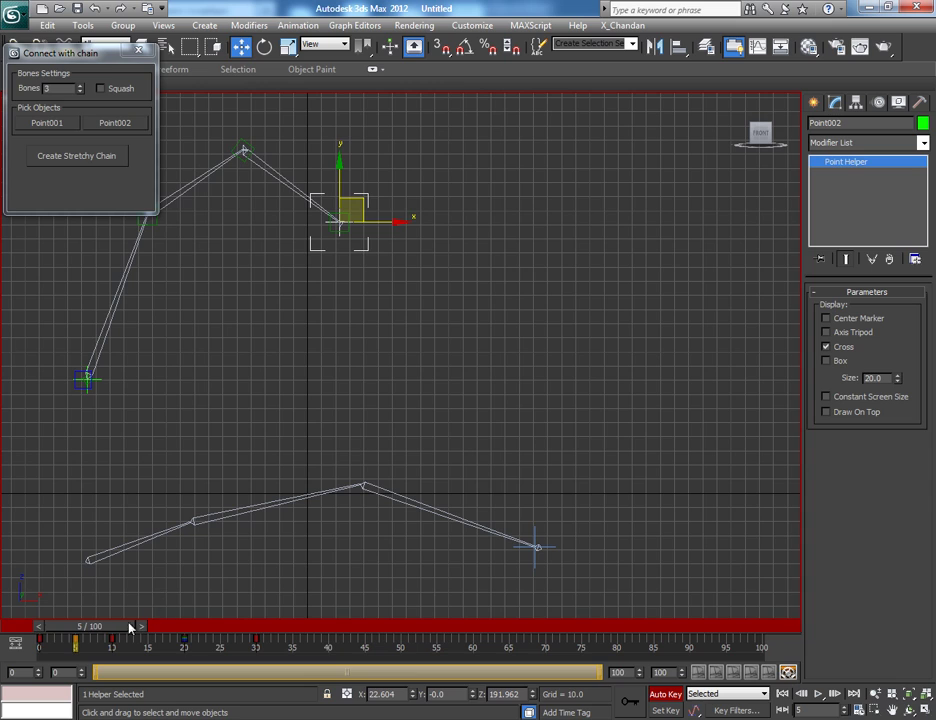
drag(130, 627, 225, 586)
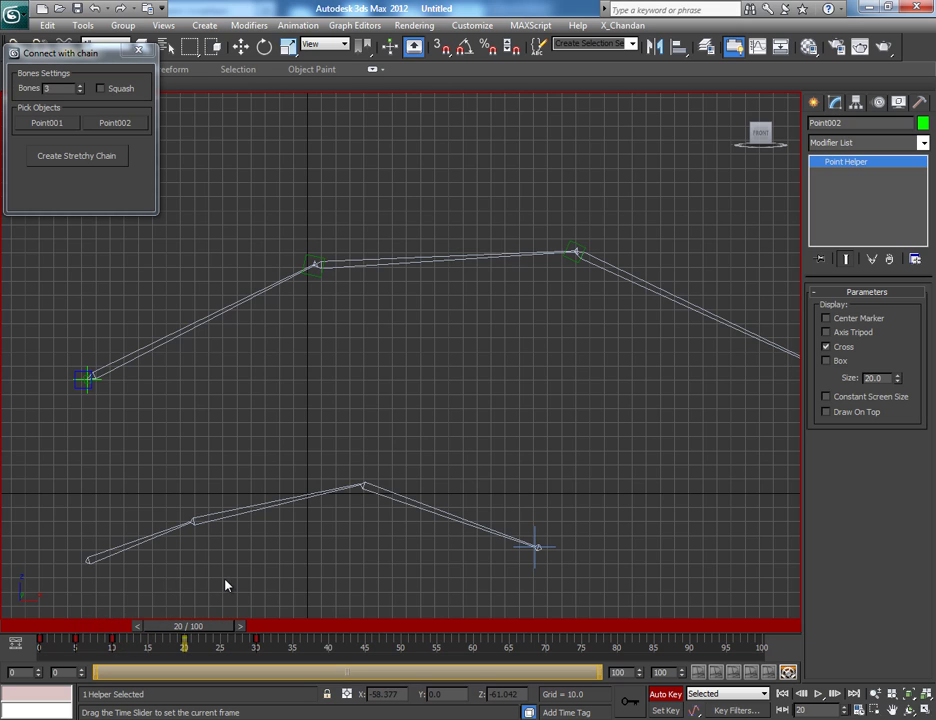
key(w)
click(574, 256)
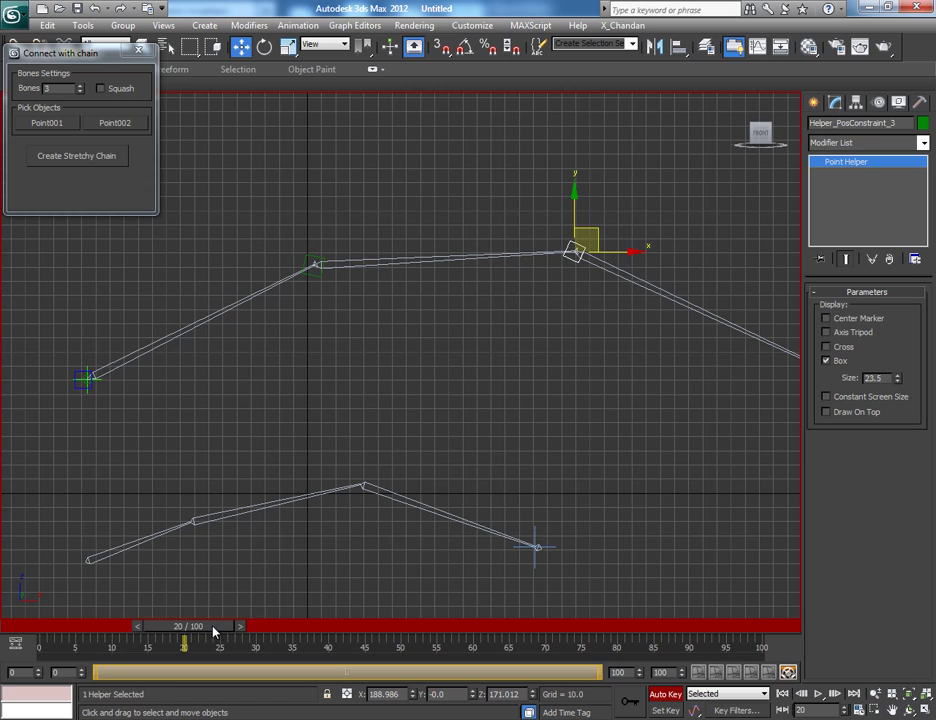
drag(213, 630, 150, 628)
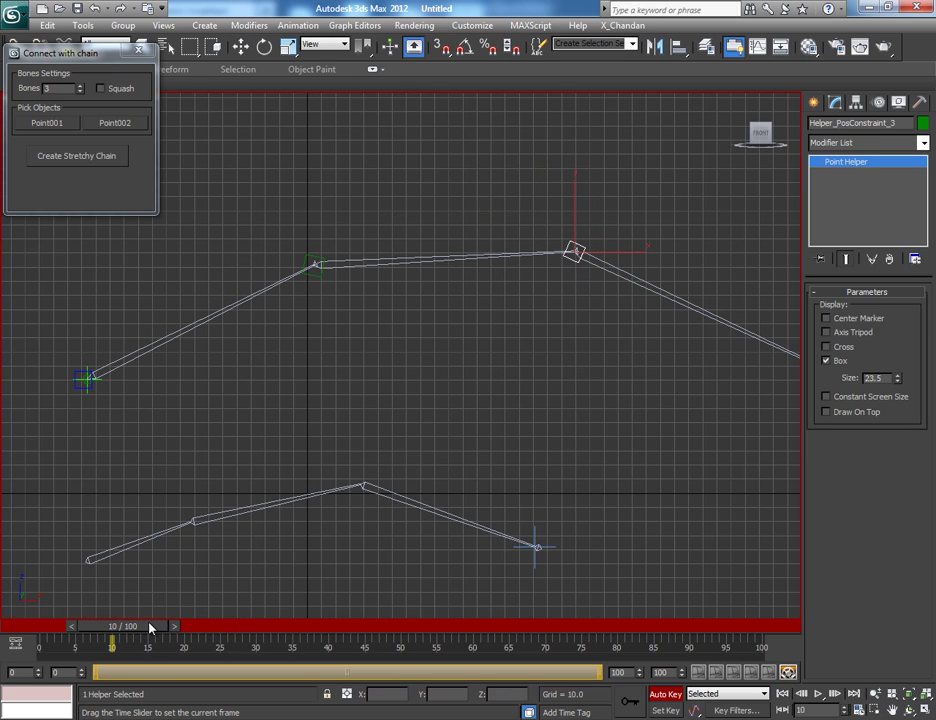
Switch to Set Key mode, then turn Auto Key back on while checking frames 10 and 20
key(w)
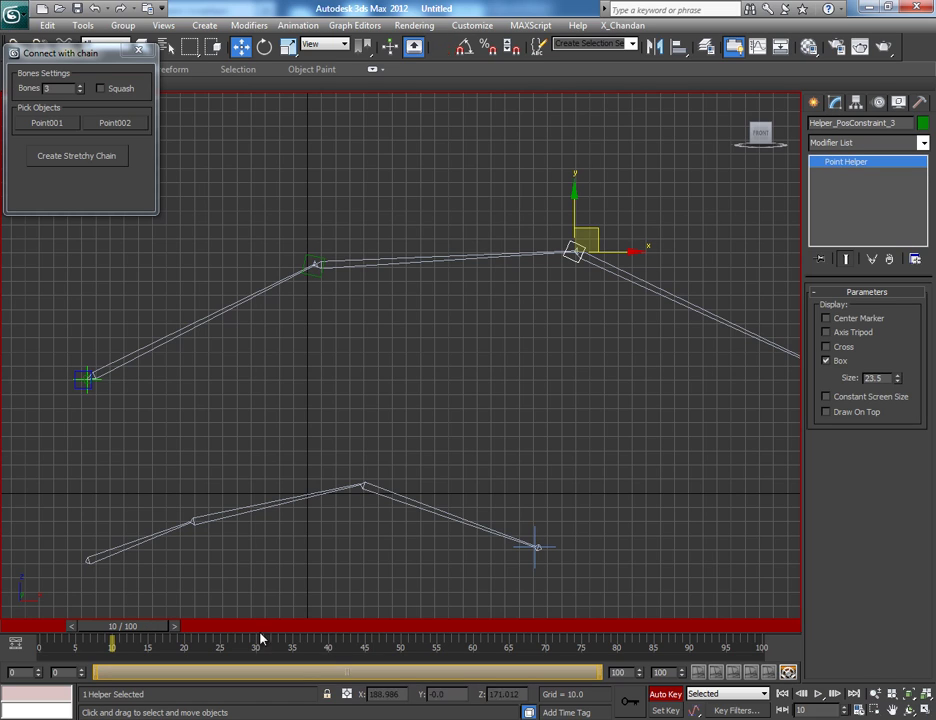
click(664, 710)
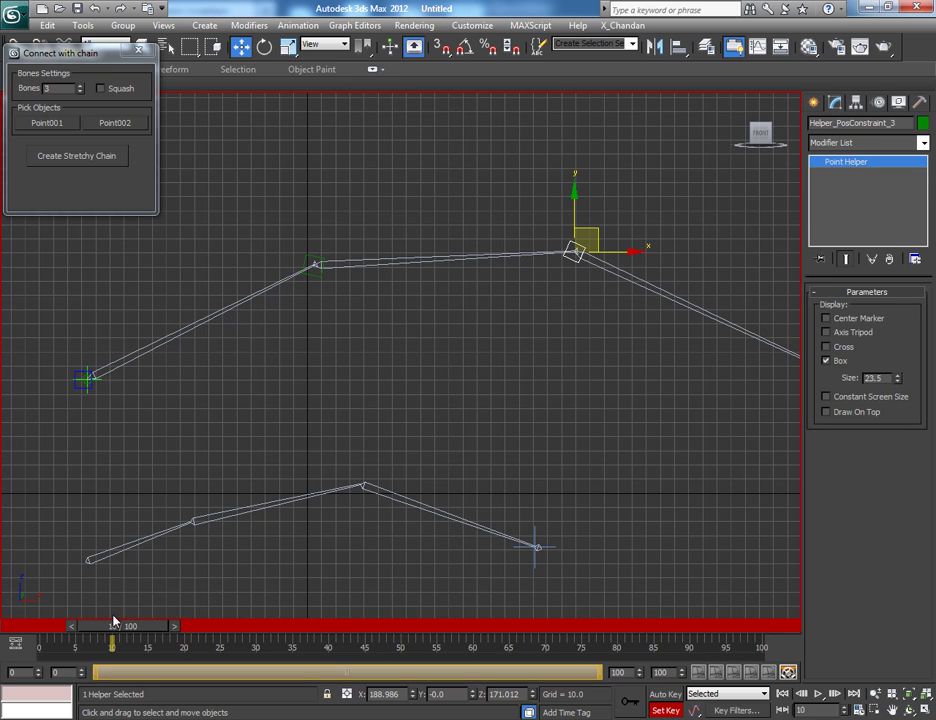
drag(132, 627, 136, 627)
click(664, 694)
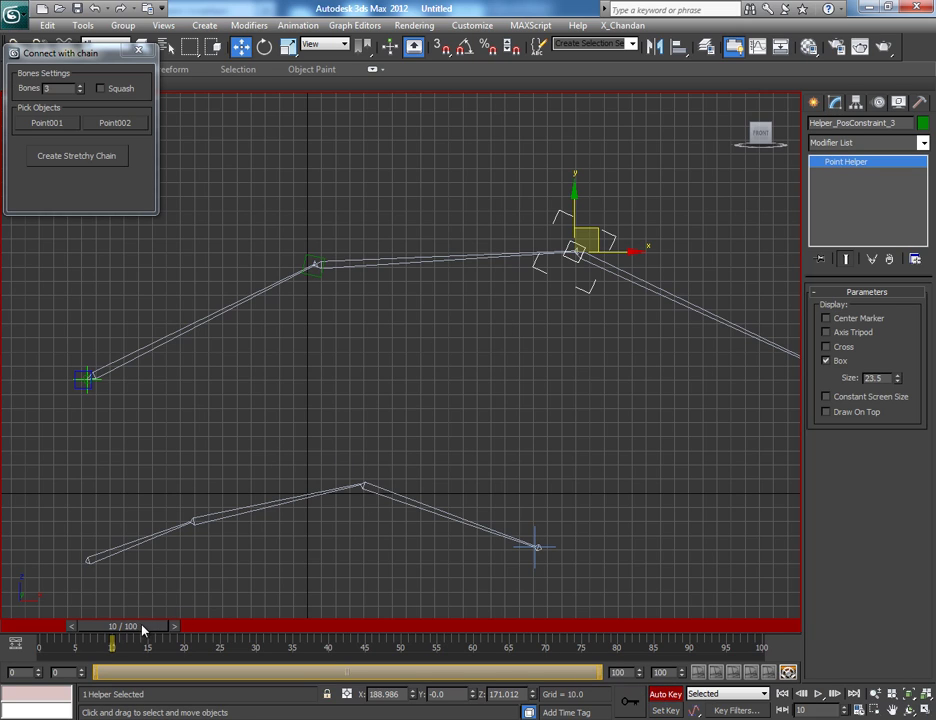
drag(143, 630, 113, 621)
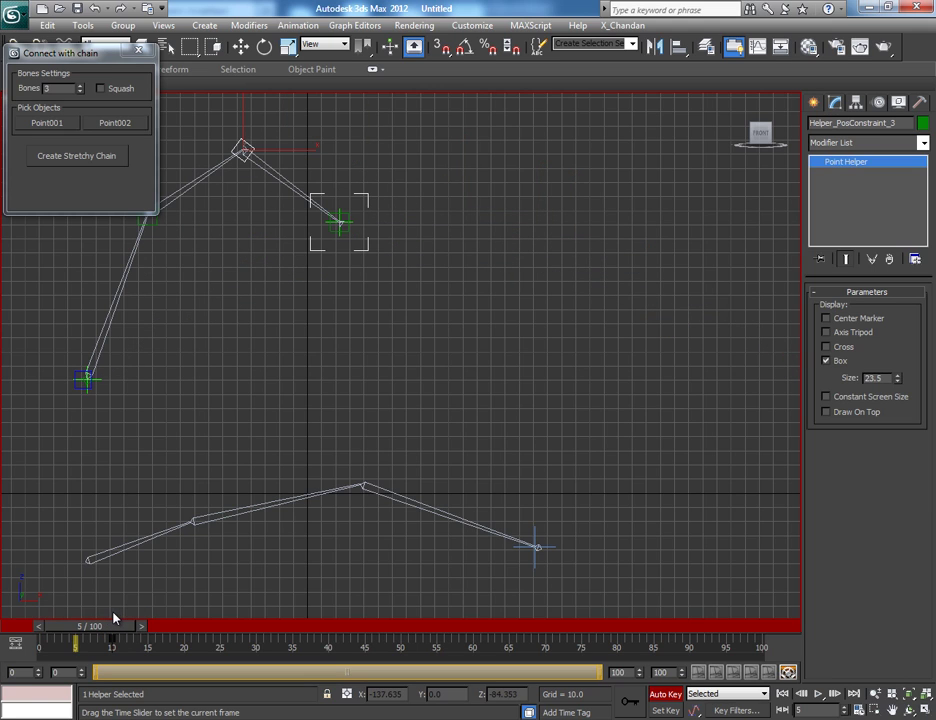
Lower the end helper Helper_PosConstraint_3 at frame 10 and review the keyed poses
key(w)
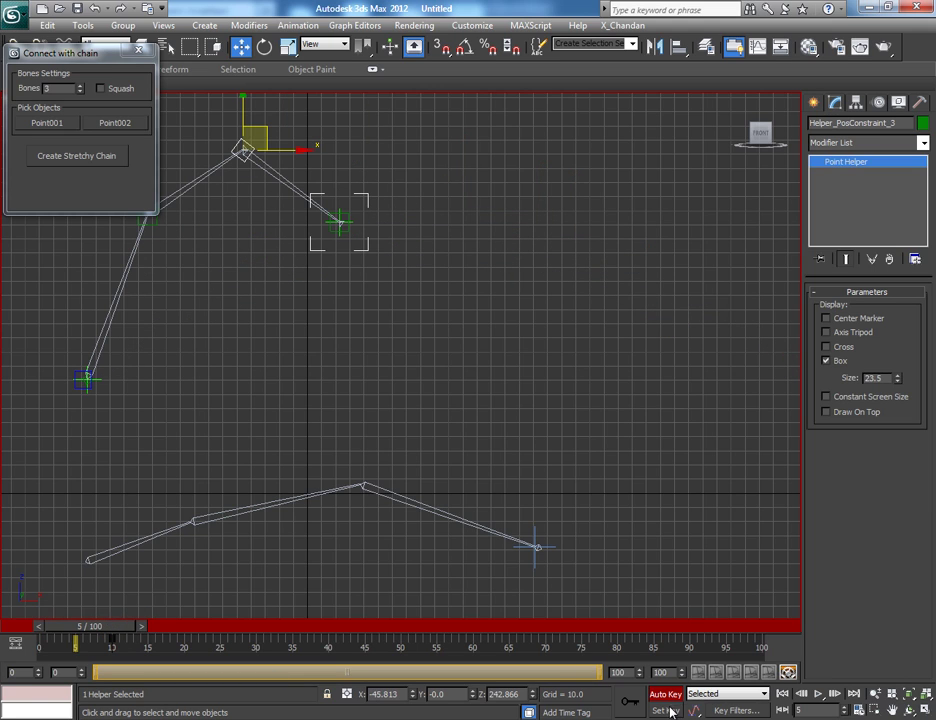
drag(118, 626, 150, 626)
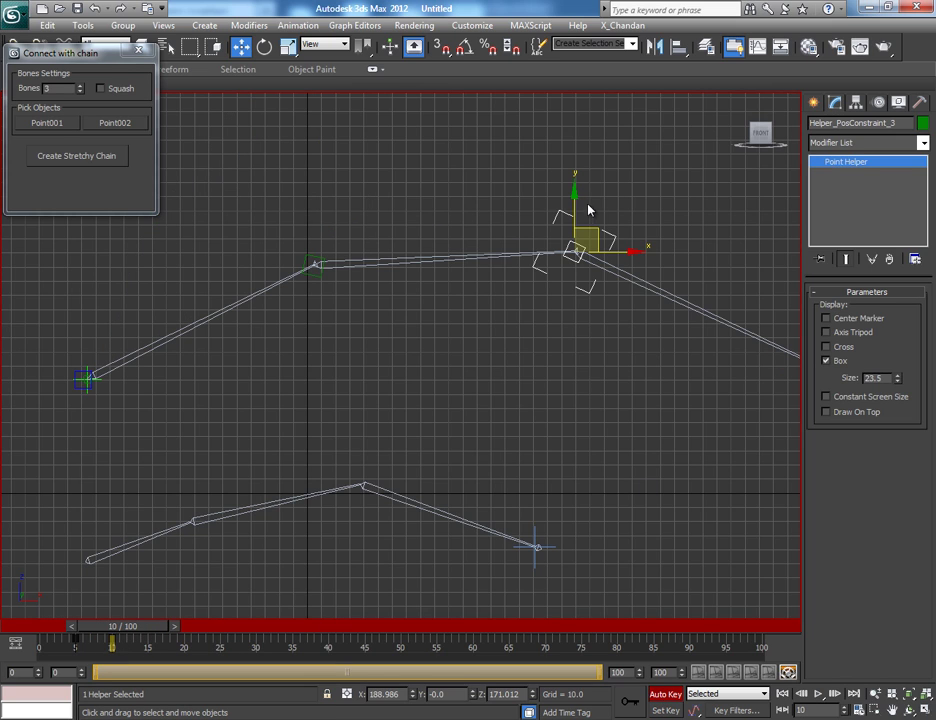
drag(588, 210, 588, 315)
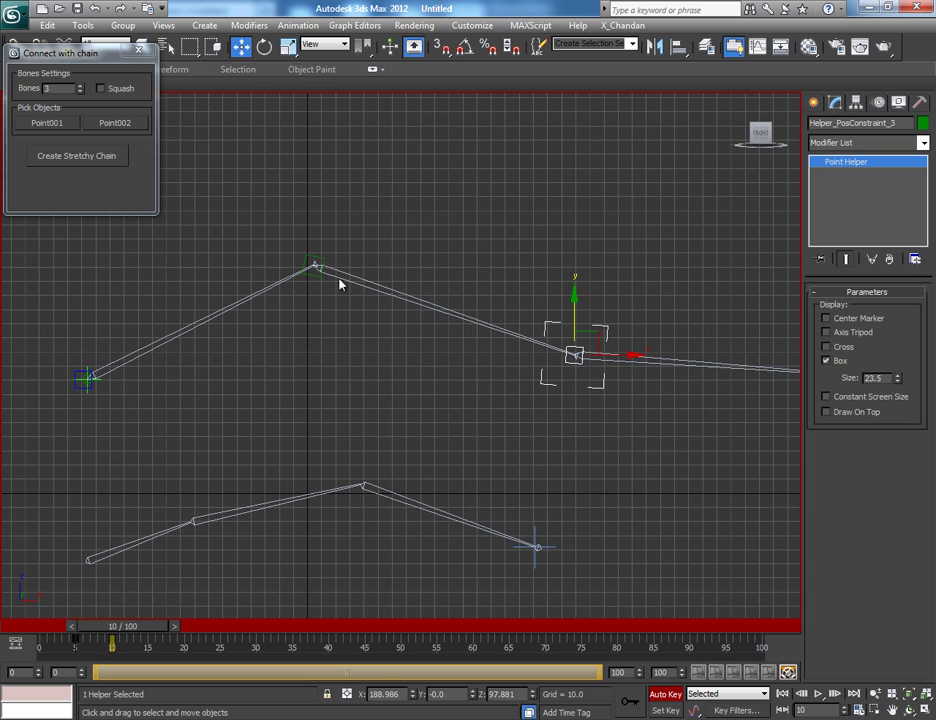
drag(126, 626, 94, 589)
Lower the elbow helper Helper_PosConstraint_2 at frame 10 to Z 97.791, flattening the chain
key(w)
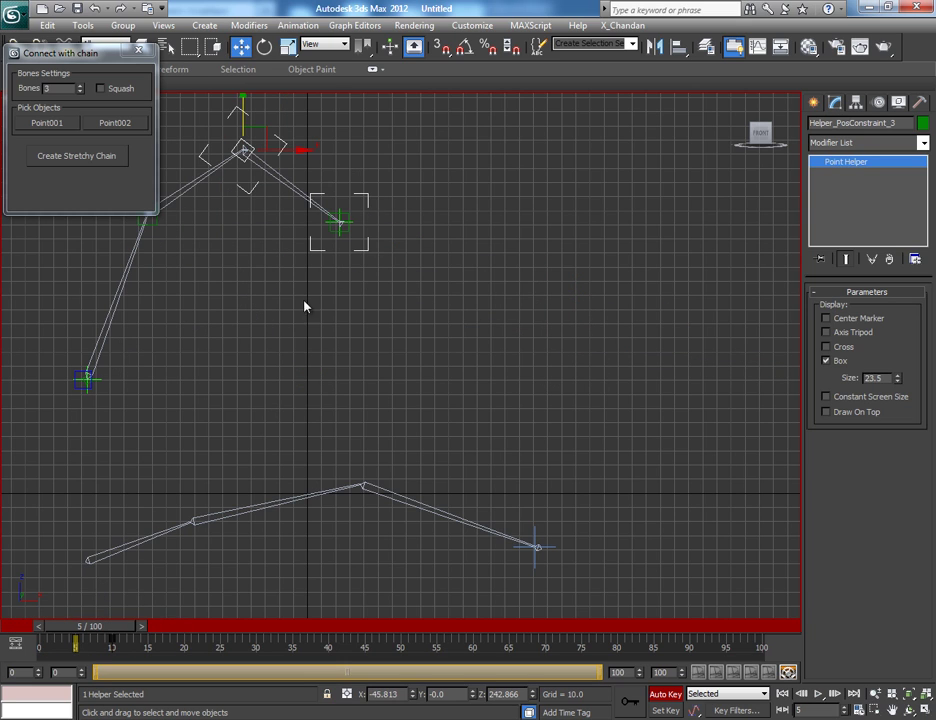
middle_drag(288, 268, 294, 271)
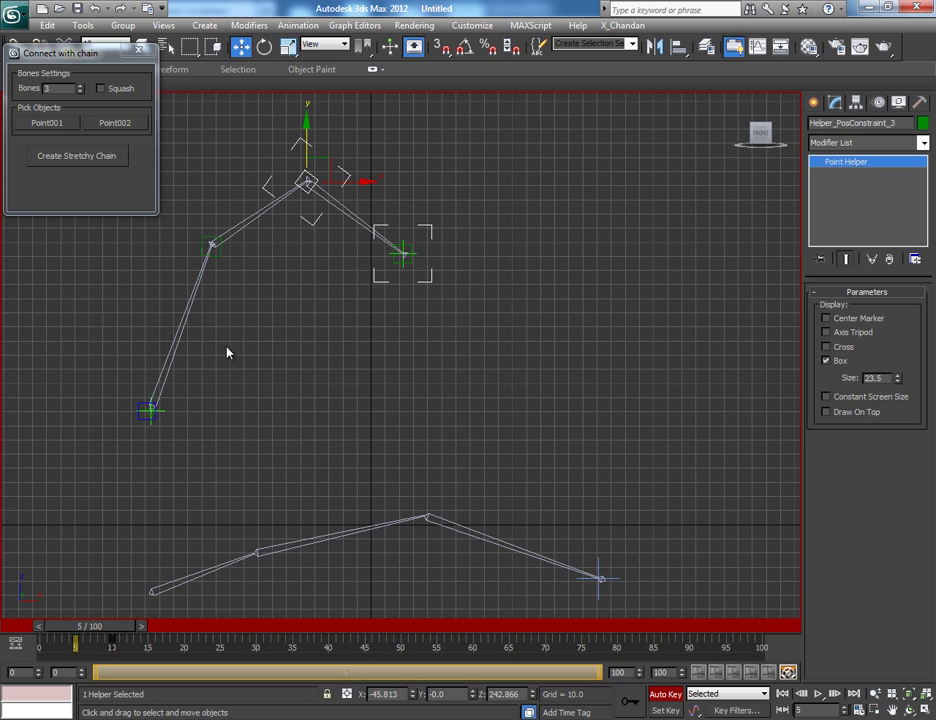
click(220, 253)
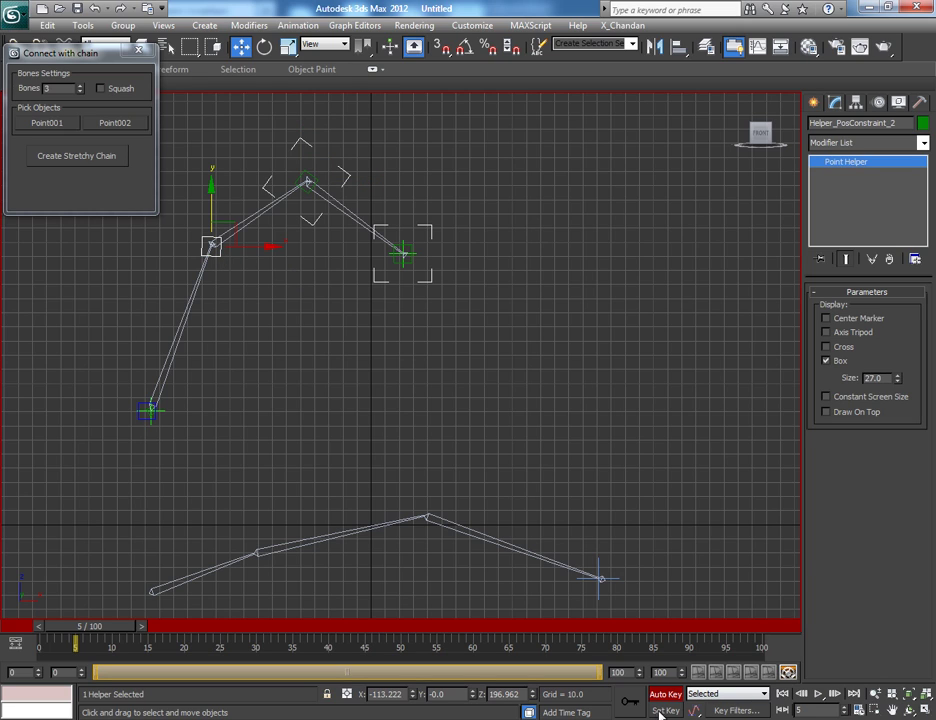
drag(122, 636, 143, 632)
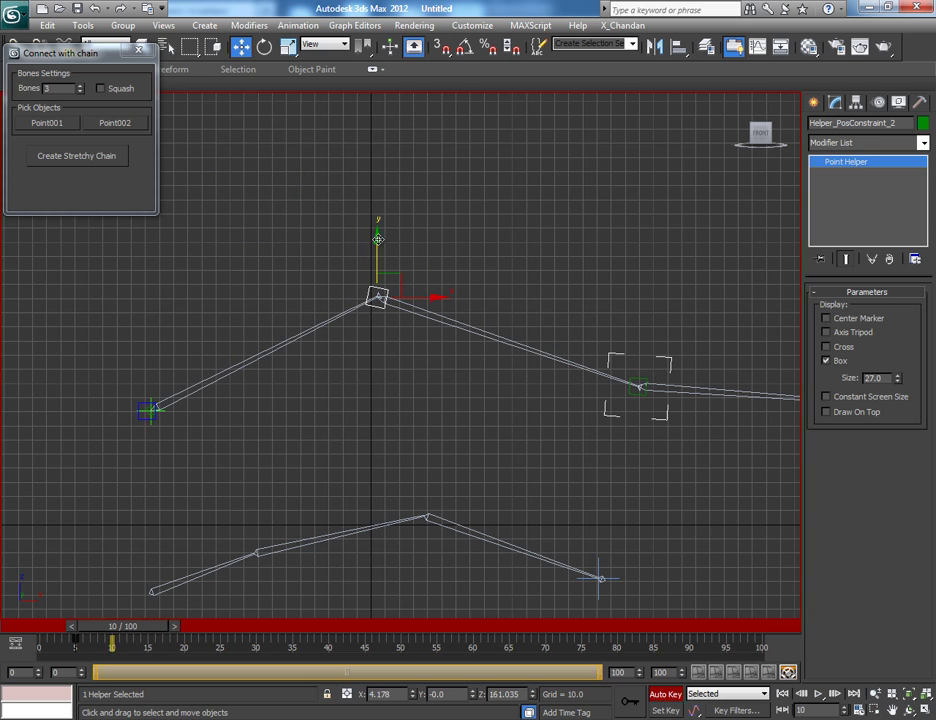
drag(378, 238, 378, 324)
middle_drag(492, 402, 418, 363)
drag(138, 627, 209, 618)
At frame 29, pull the end helper up and back toward the chain's start
key(w)
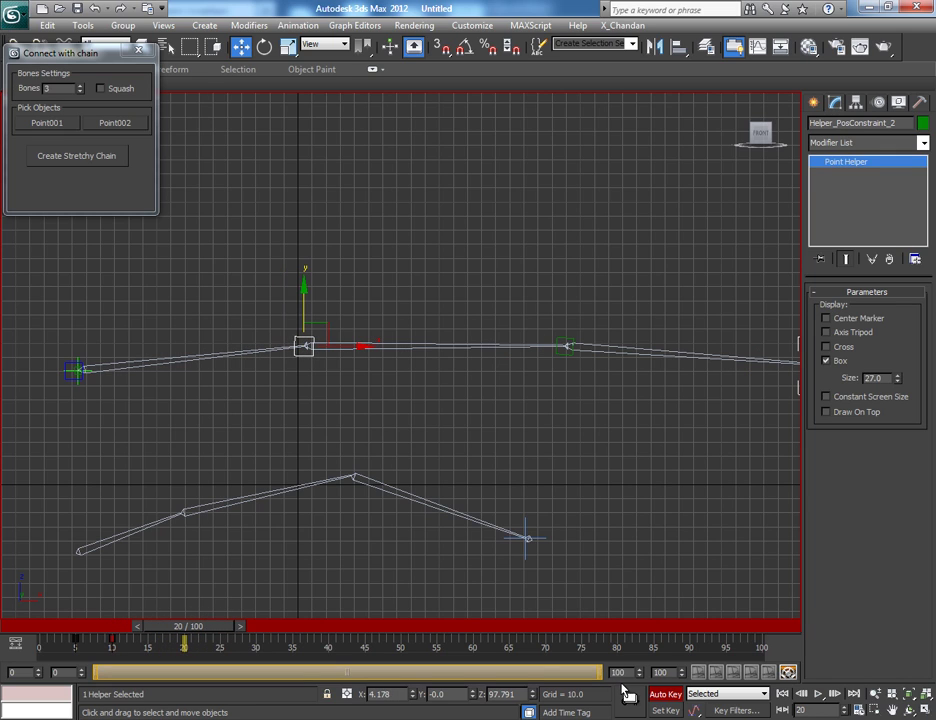
click(628, 699)
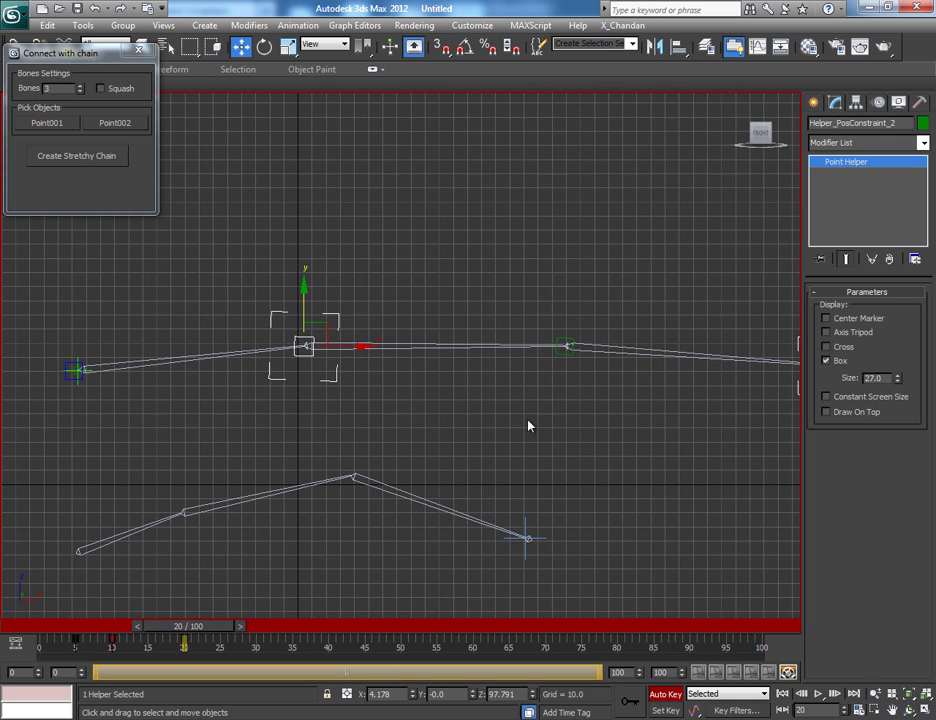
click(564, 347)
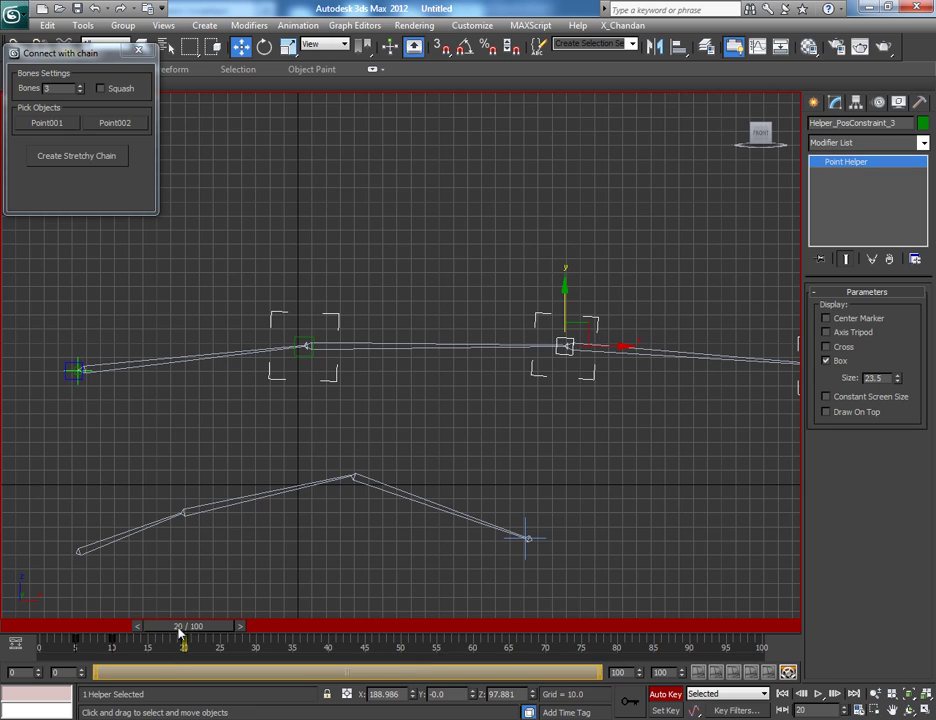
drag(205, 630, 273, 628)
key(w)
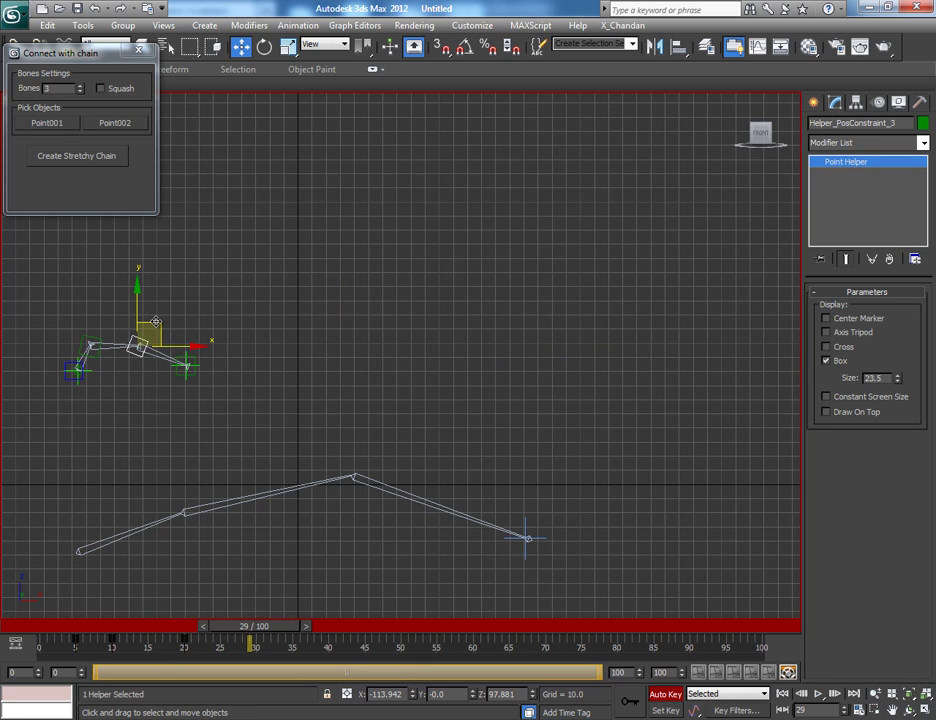
drag(155, 322, 190, 207)
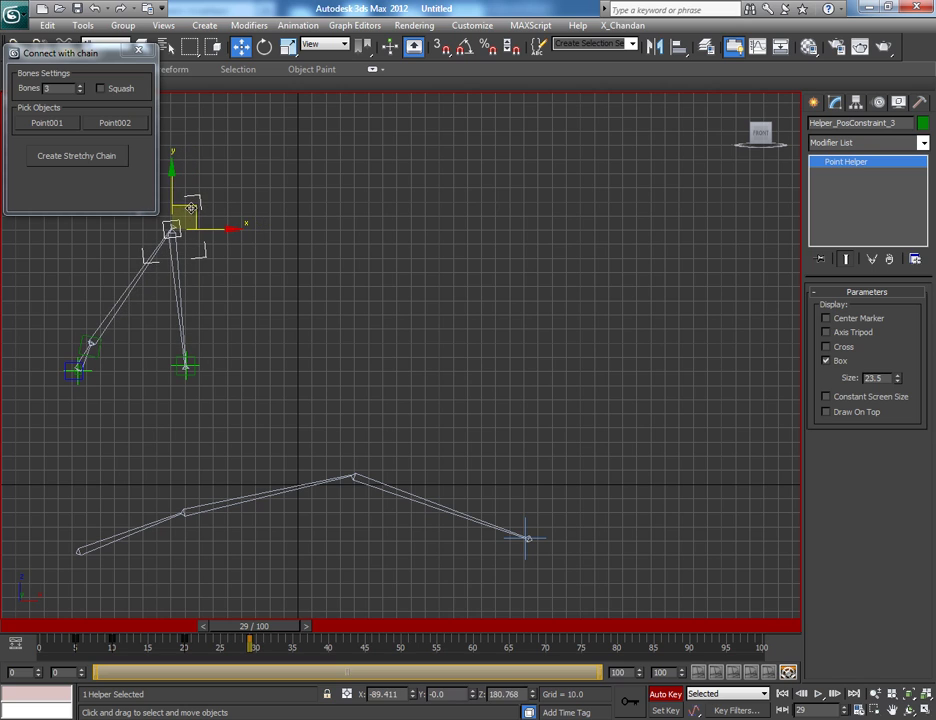
Raise the elbow helper to Z 172.425 so the chain arches, then review the poses
click(97, 352)
middle_drag(115, 363, 222, 398)
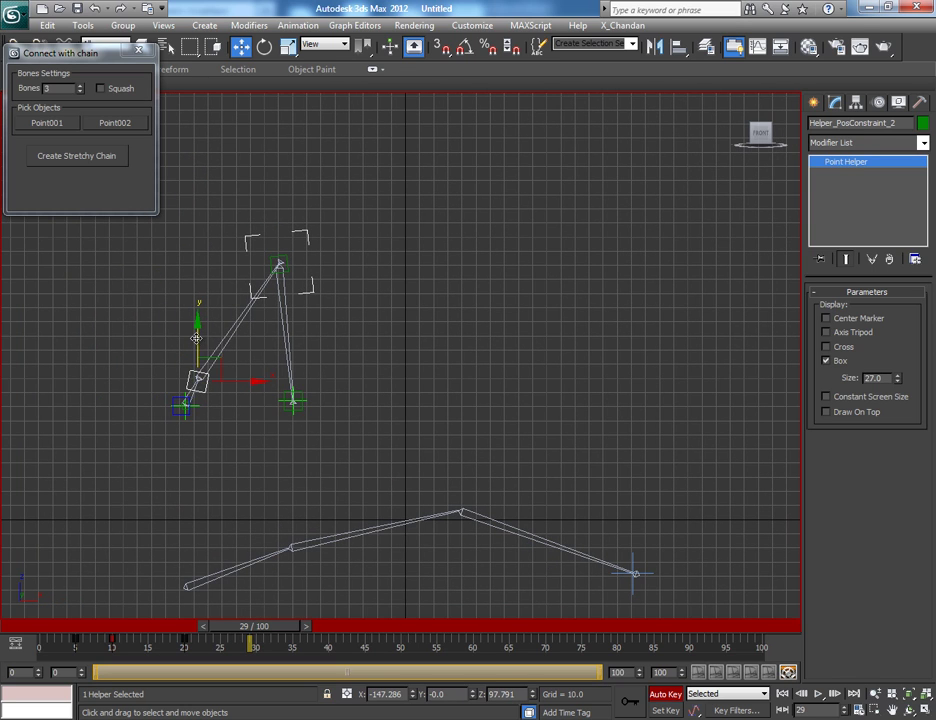
drag(196, 338, 196, 234)
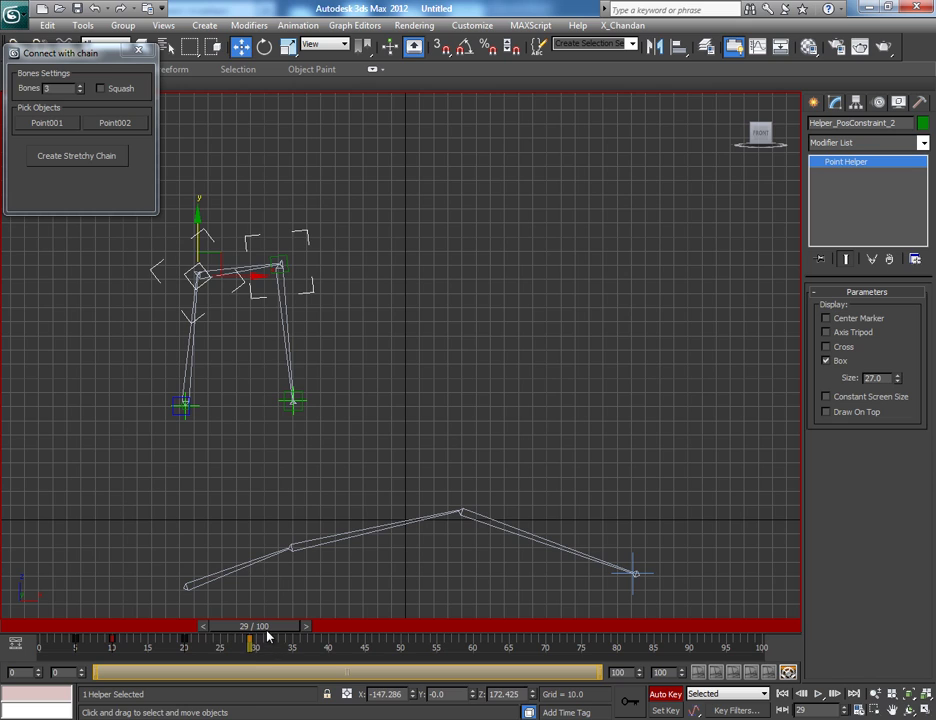
mouse_move(262, 628)
mouse_down()
mouse_move(25, 625)
mouse_move(155, 618)
mouse_move(278, 626)
mouse_move(33, 634)
mouse_move(184, 614)
mouse_move(272, 620)
mouse_move(254, 624)
mouse_up()
Around frames 25–30, move Point002 up and left back beside Point001
key(w)
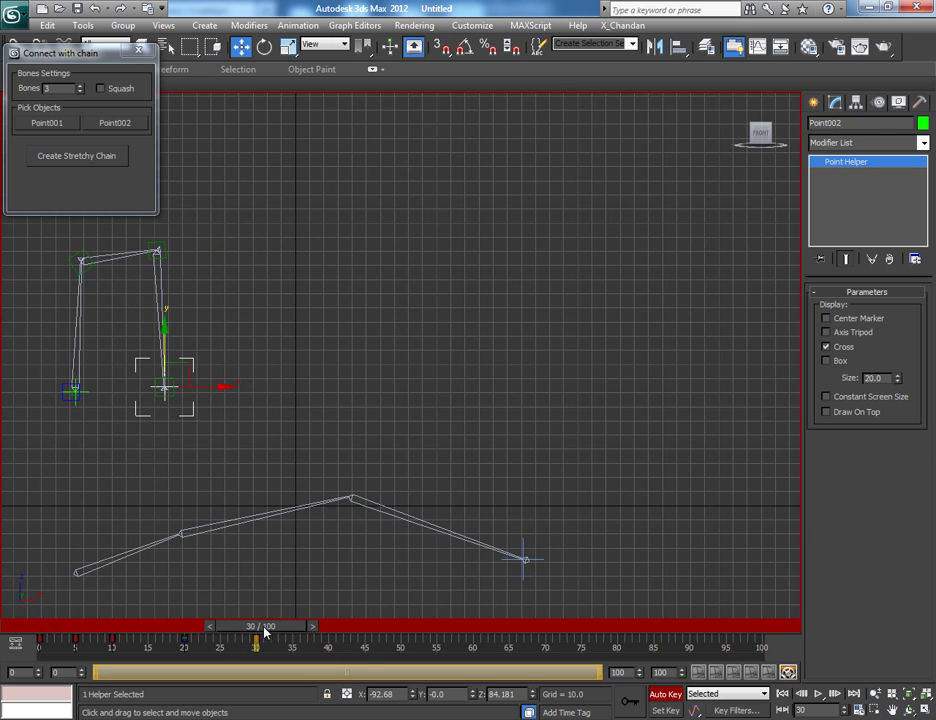
drag(258, 626, 231, 630)
key(w)
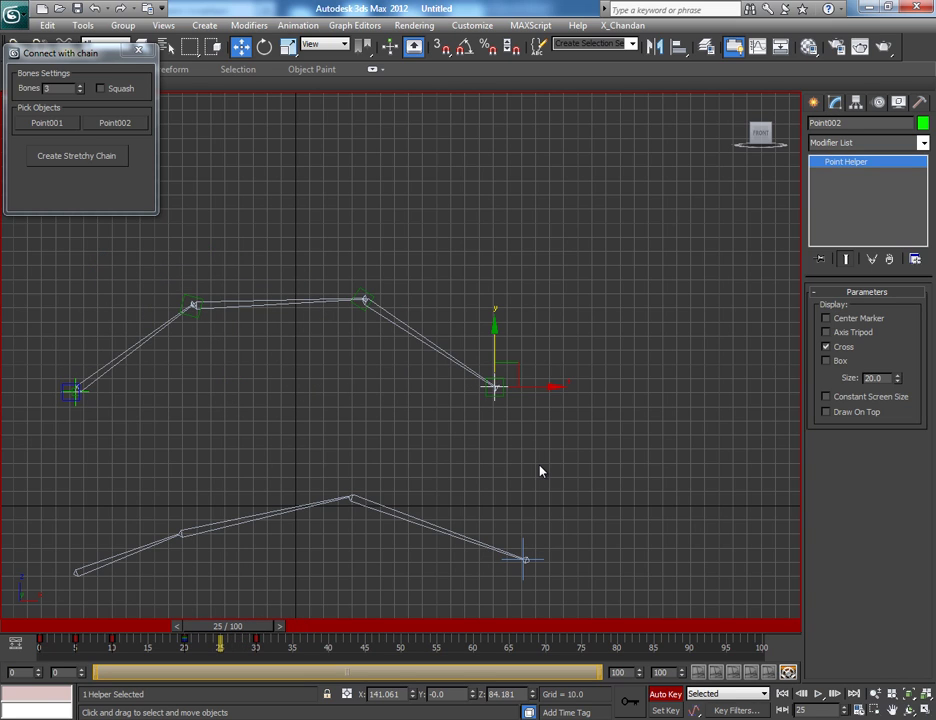
drag(511, 365, 351, 270)
drag(237, 628, 274, 670)
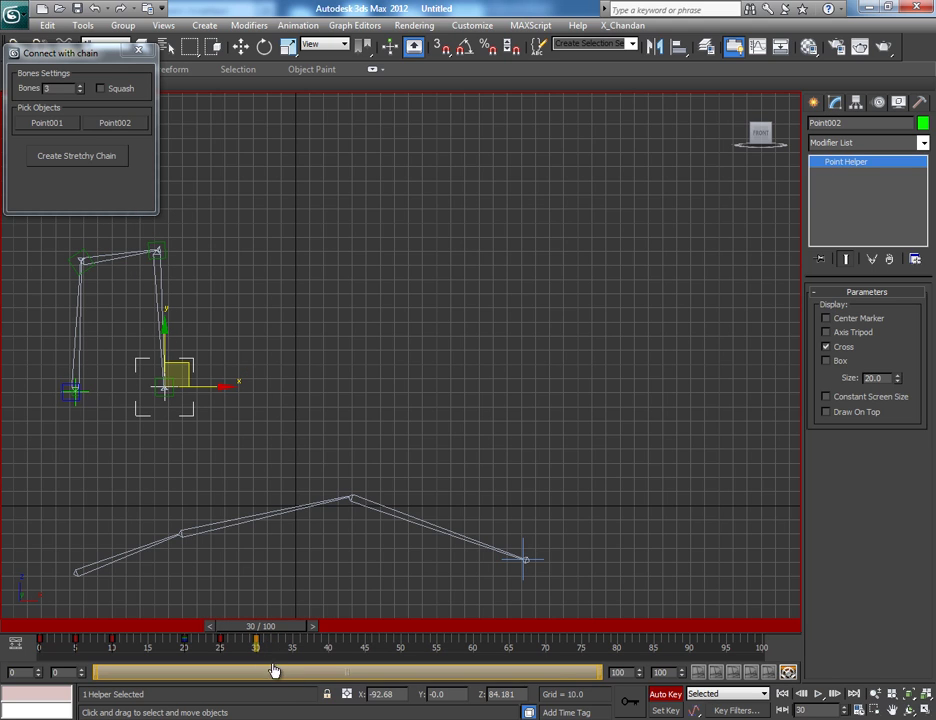
Turn off Auto Key, hide the home grid and deselect Point002
click(666, 693)
middle_drag(353, 346, 385, 357)
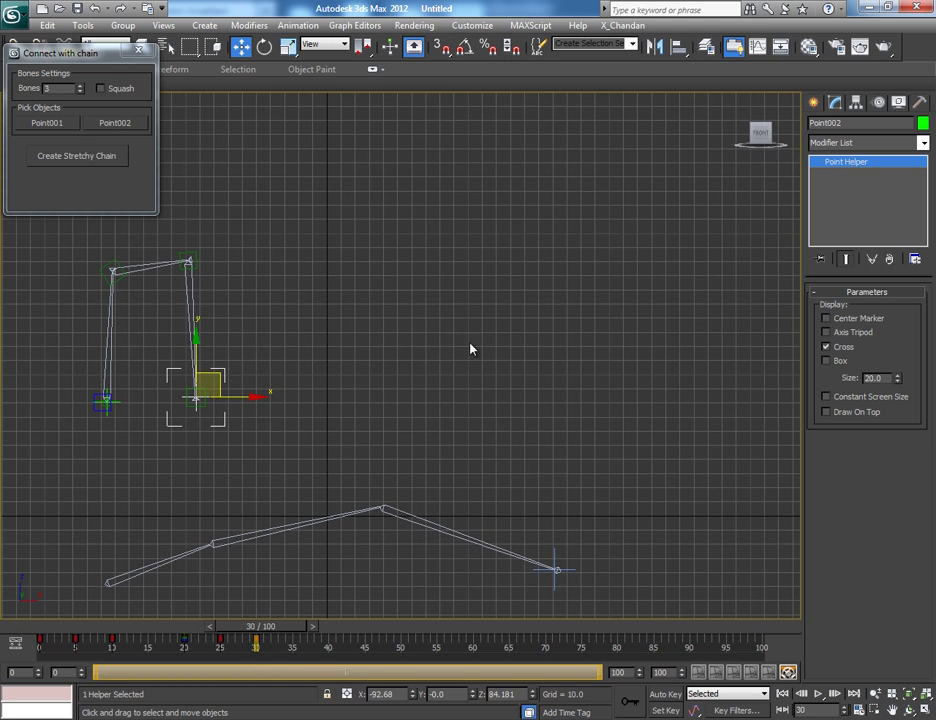
key(g)
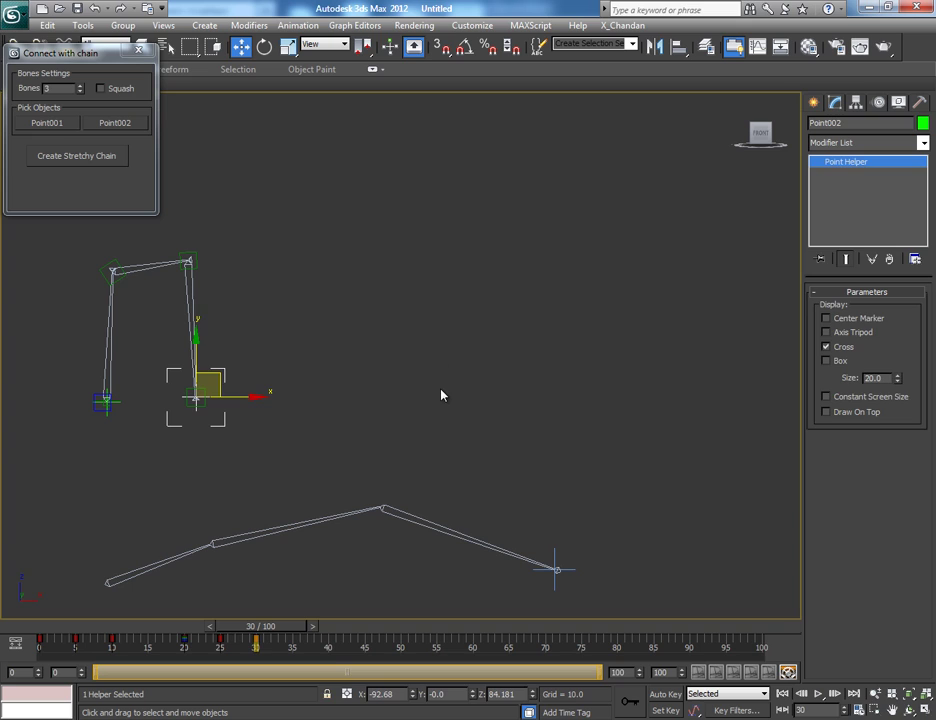
click(473, 482)
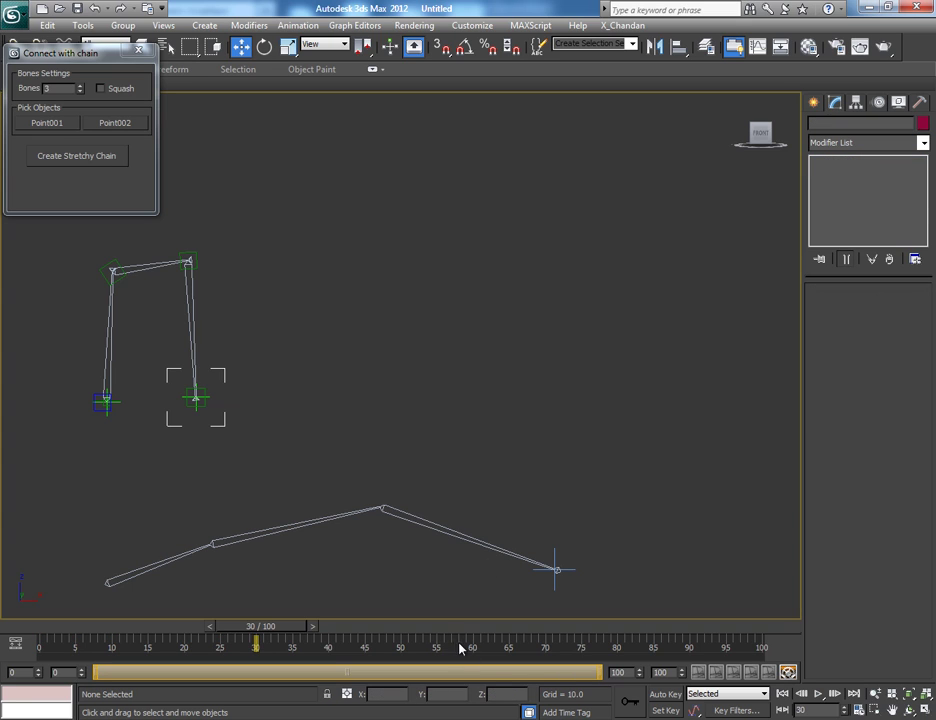
Set the animation range to end at frame 52 and play back the chain animation
drag(600, 673, 363, 678)
click(820, 694)
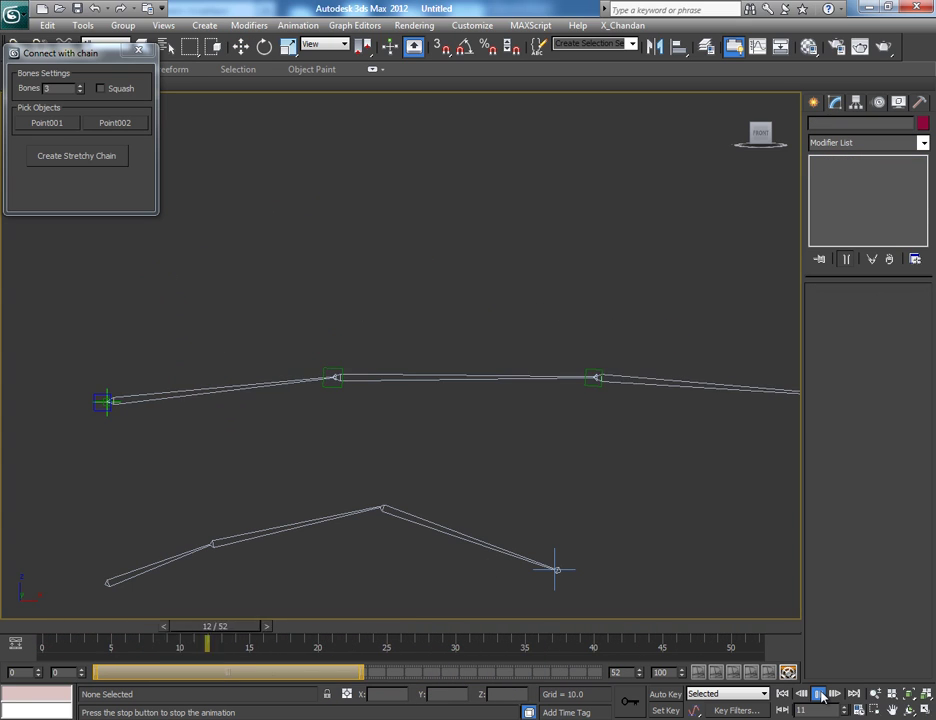